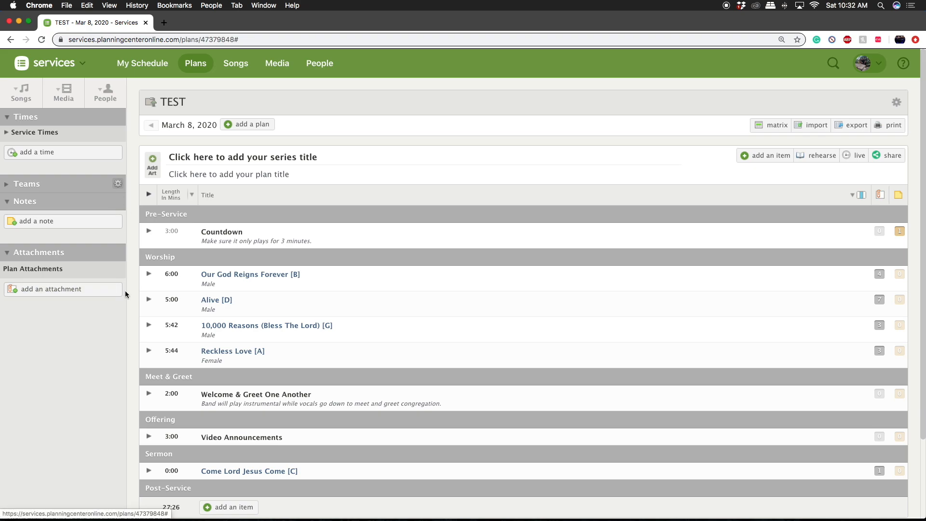
# Step: Start a new plan item between "Our God Reigns Forever" and "Alive", and search the song library for "gone" to link
pyautogui.scroll(-3, 125, 295)
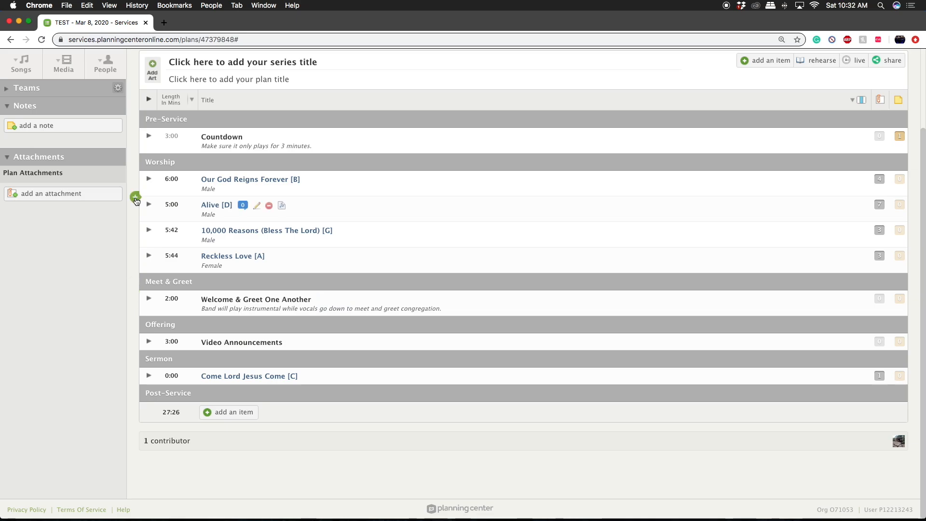
pyautogui.click(136, 198)
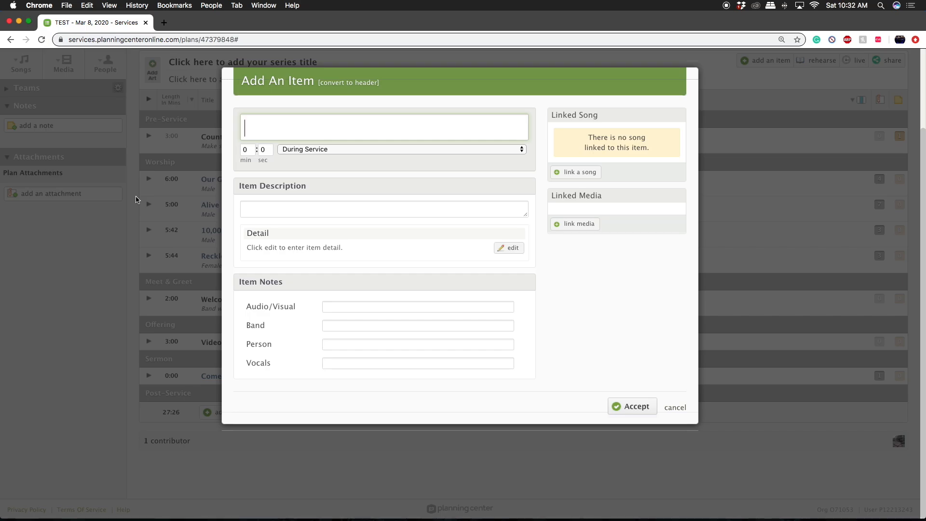
pyautogui.click(562, 175)
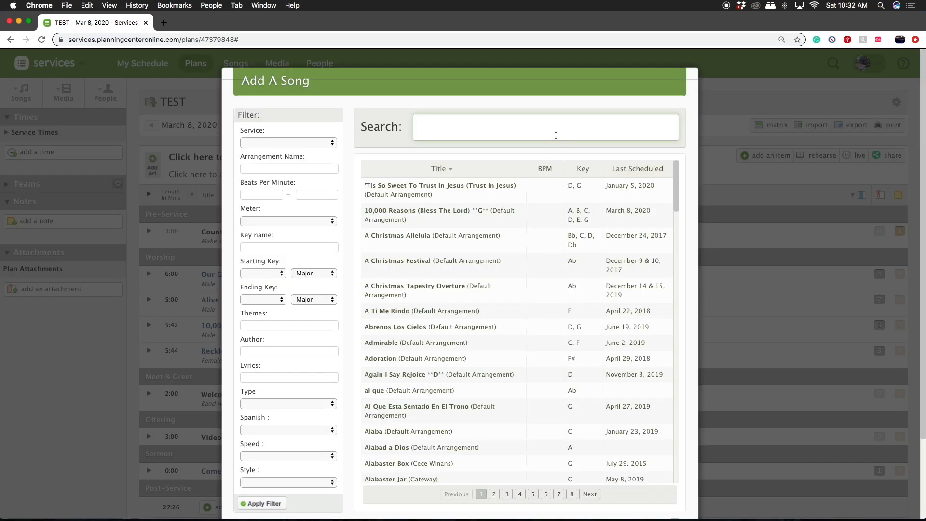
pyautogui.write('gone')
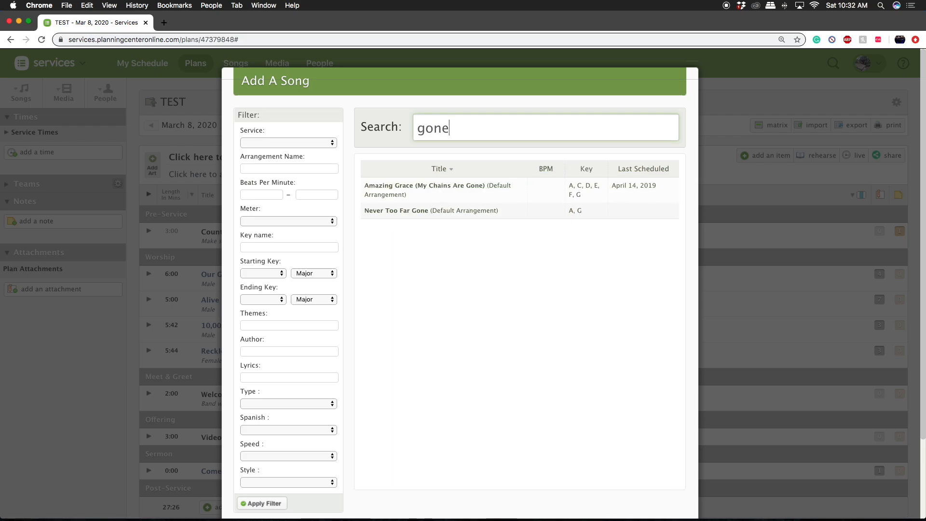
pyautogui.scroll(-3, 438, 227)
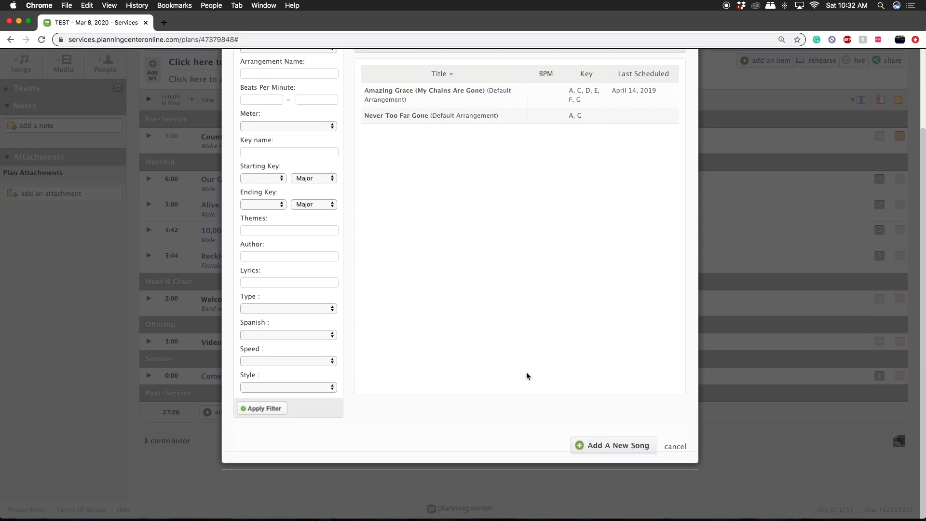
# Step: Start adding a new song, search the catalogue for "gone", and choose "Gone" by Elevation Worship
pyautogui.click(581, 445)
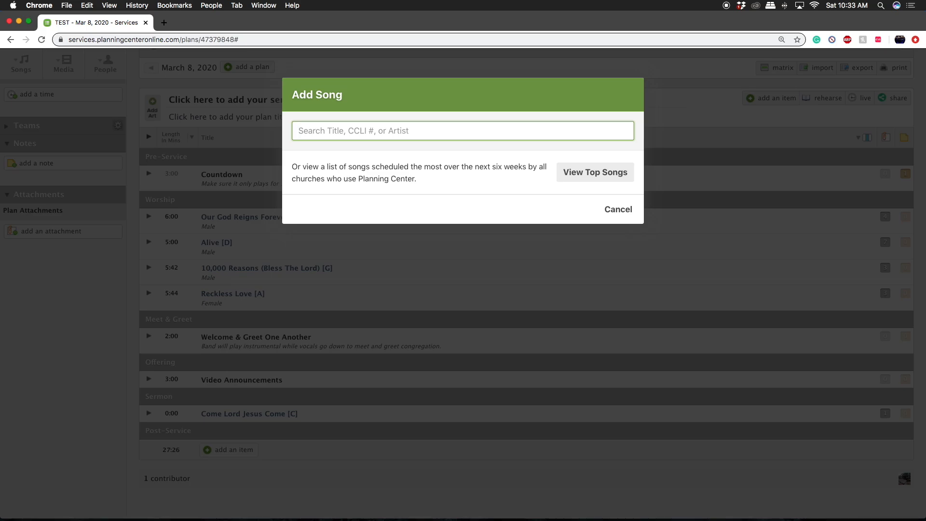
pyautogui.write('gone')
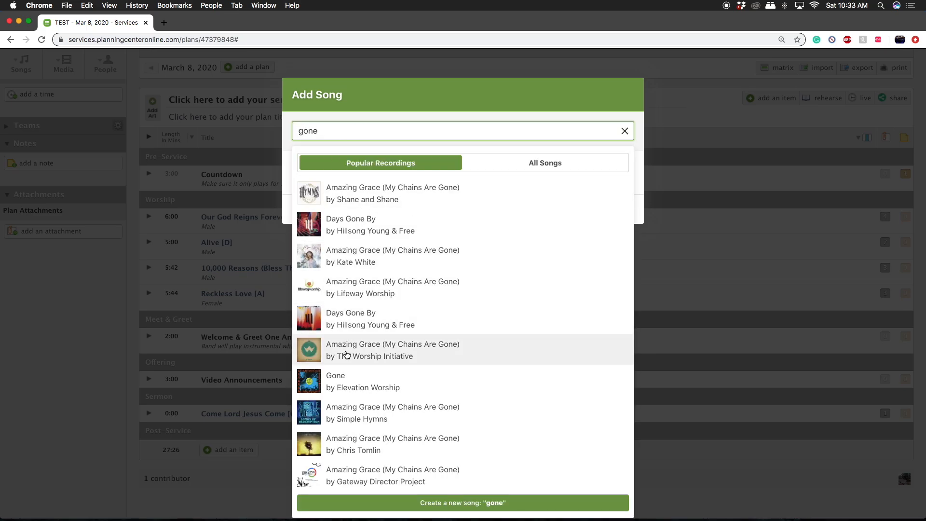
pyautogui.click(341, 381)
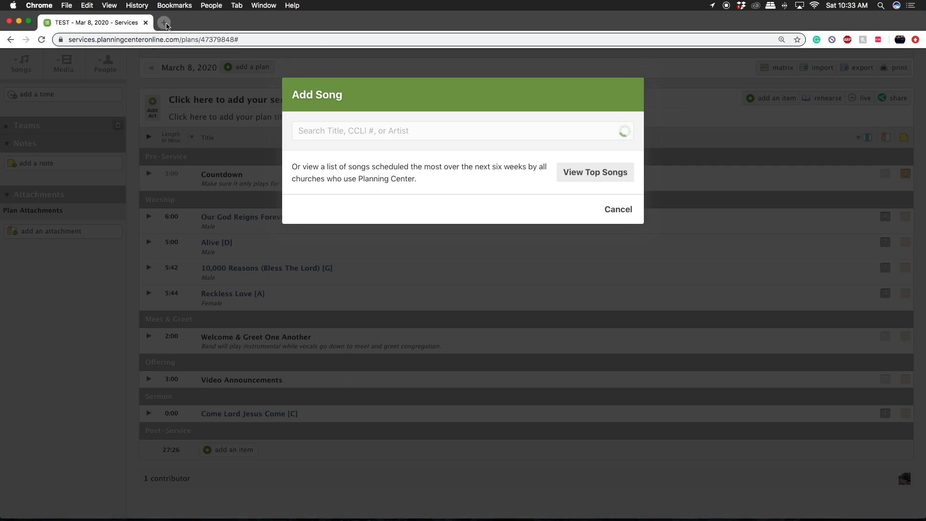
# Step: Search the web in a separate tab for "CCLI # for Gone by Elevation Worship"
pyautogui.click(164, 22)
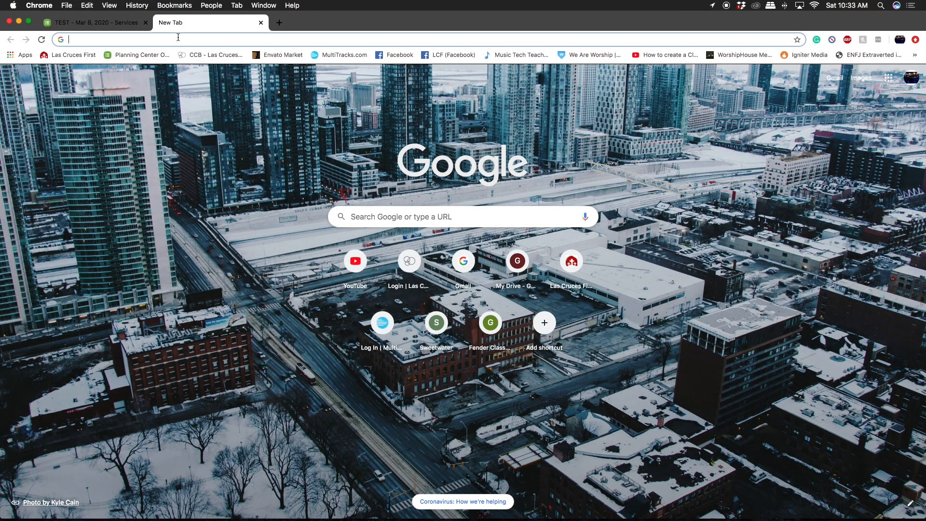
pyautogui.write('CCLI # for G')
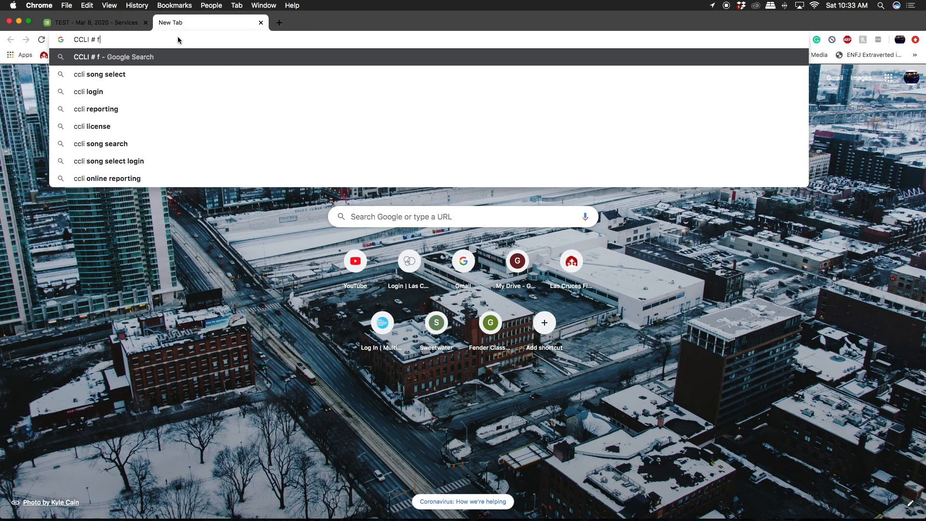
pyautogui.write('one by Elebation Worship')
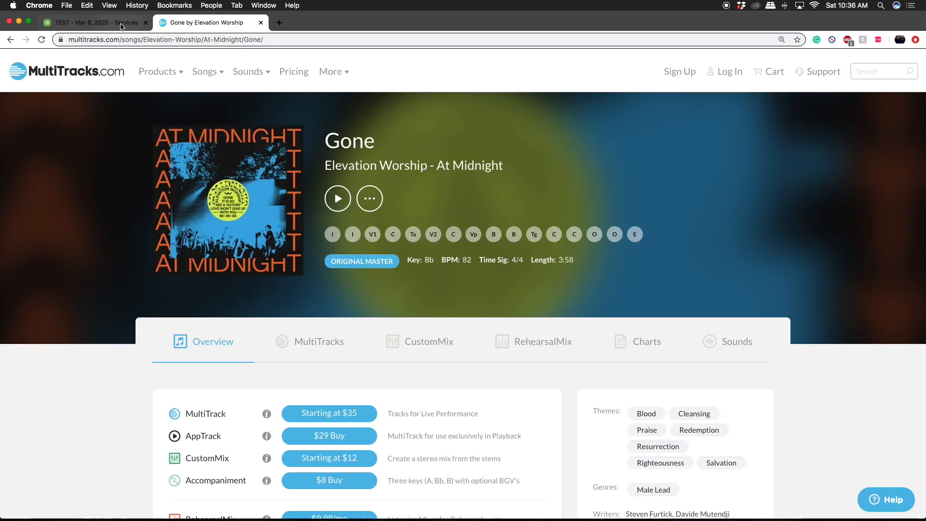
# Step: Return to the new song's form and include the SongSelect Lyrics and SongSelect Chord Chart files
pyautogui.click(111, 23)
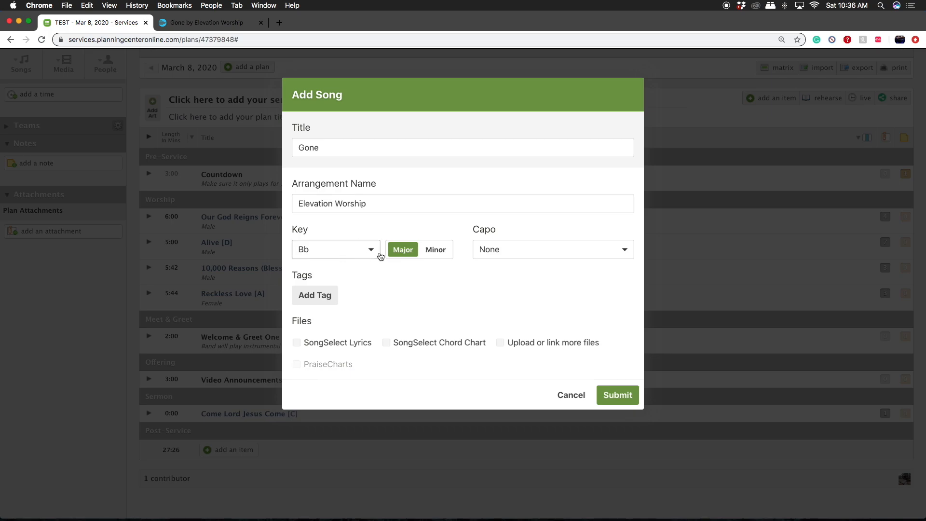
pyautogui.click(295, 343)
pyautogui.click(386, 344)
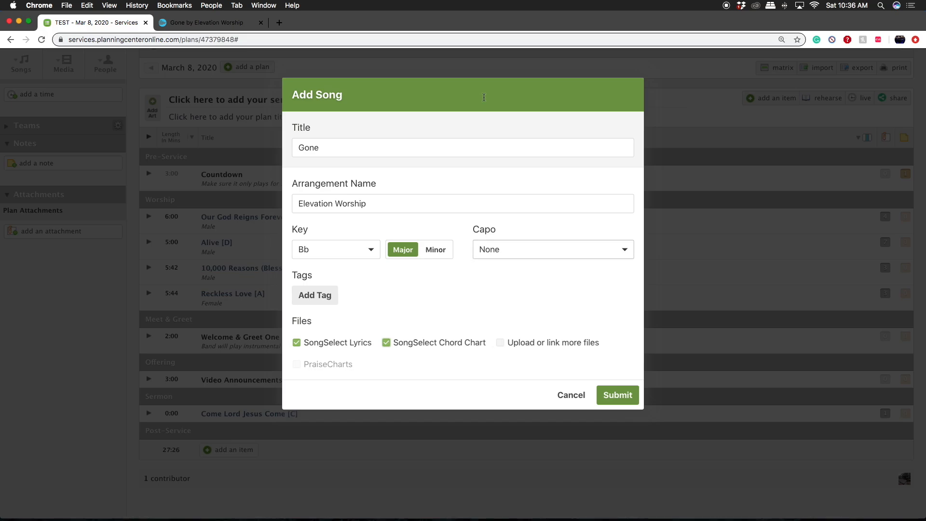
# Step: Check the SongSelect page for "Gone" for its song number and original key, and return to the new song's form
pyautogui.click(230, 23)
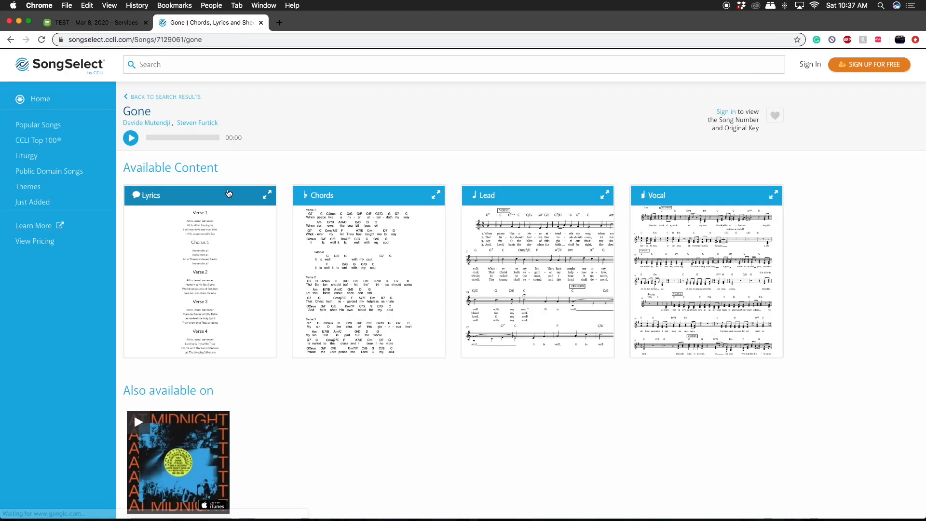
pyautogui.click(87, 27)
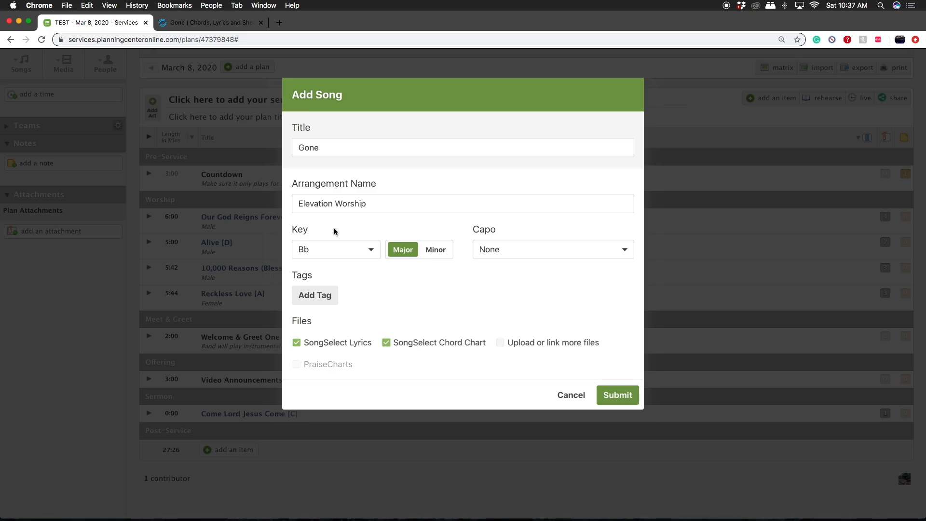
pyautogui.click(214, 22)
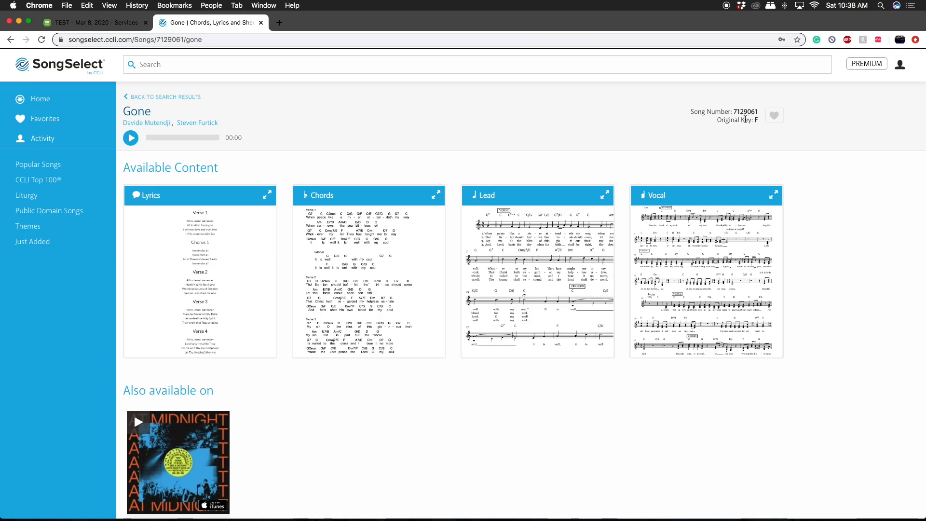
pyautogui.click(106, 25)
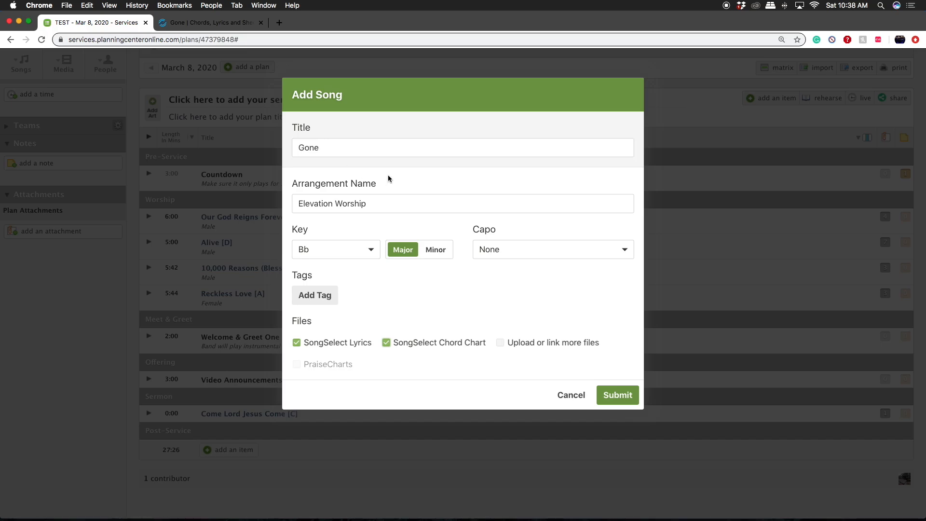
# Step: Submit the new song and add it to the plan with the item description "Male"
pyautogui.click(626, 395)
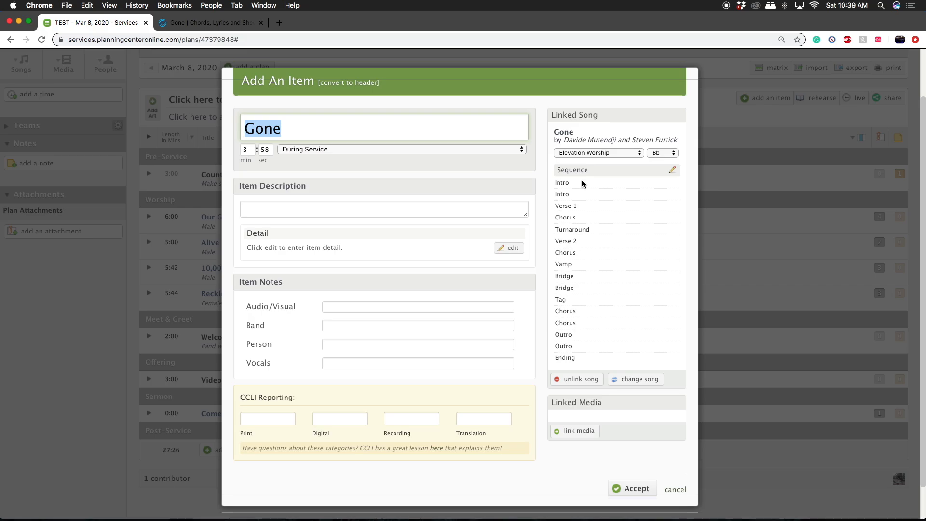
pyautogui.scroll(-2, 589, 316)
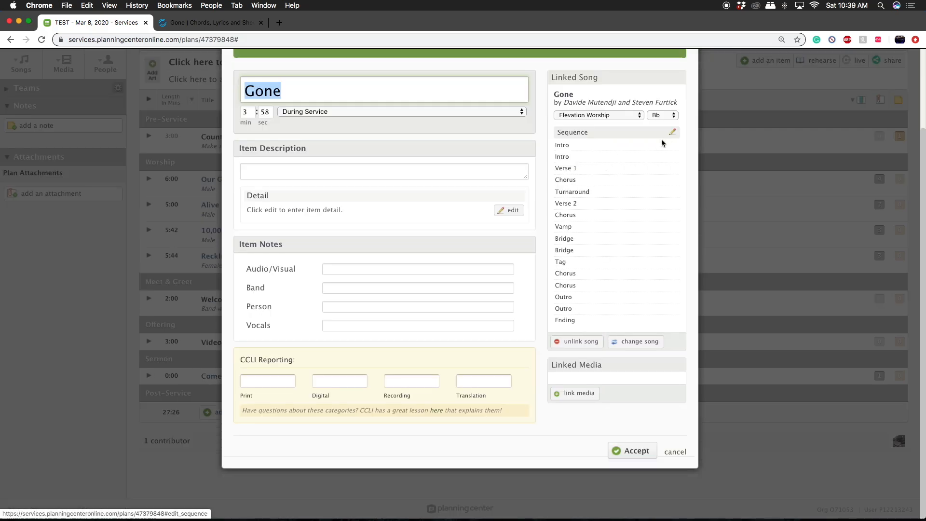
pyautogui.scroll(1, 608, 175)
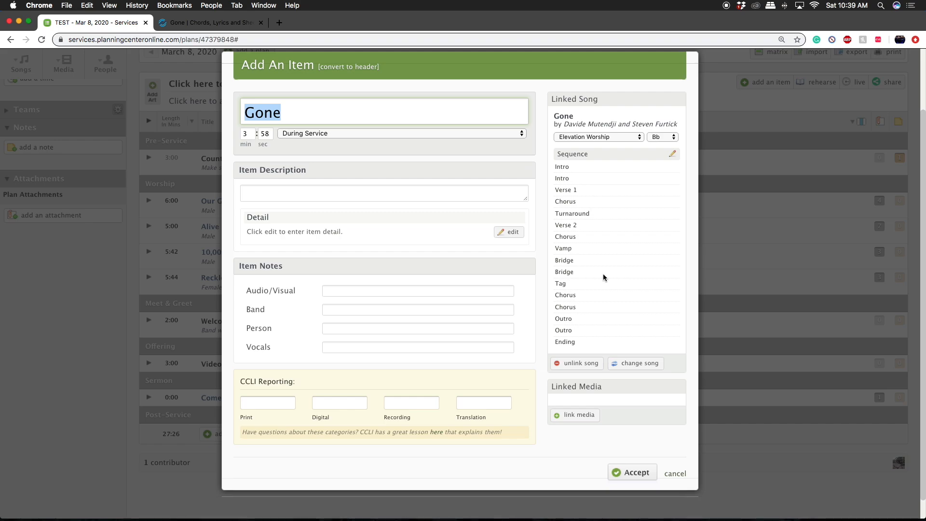
pyautogui.click(344, 196)
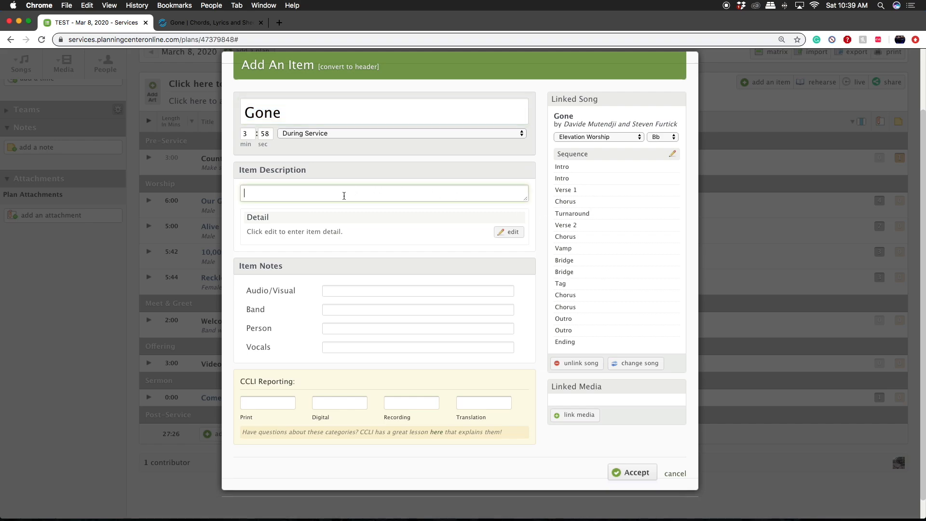
pyautogui.write('Male')
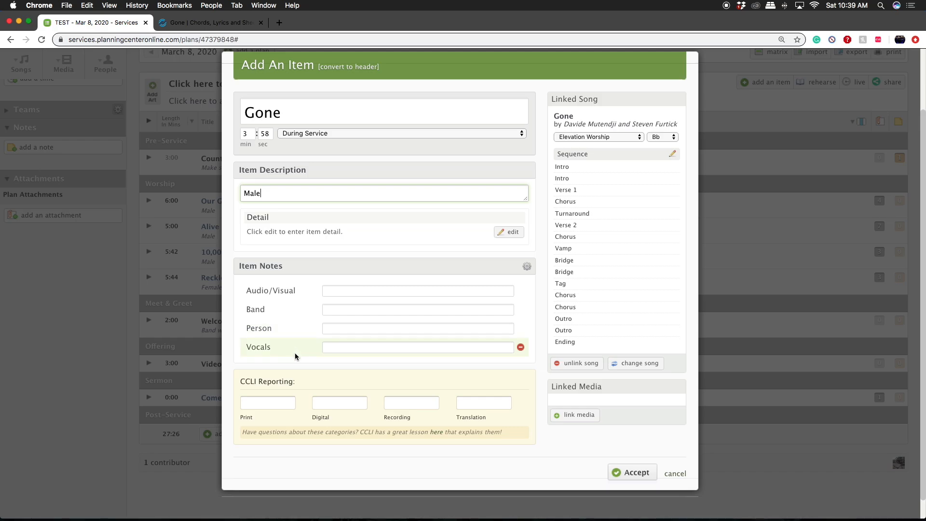
pyautogui.click(640, 471)
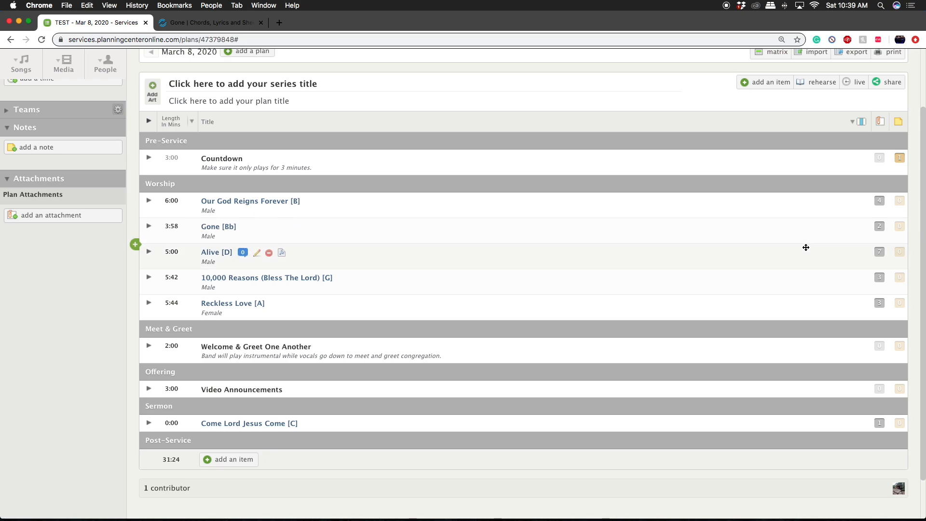
# Step: Check the files attached to "Gone", and examine the arrangement and key choices in its item settings
pyautogui.click(880, 226)
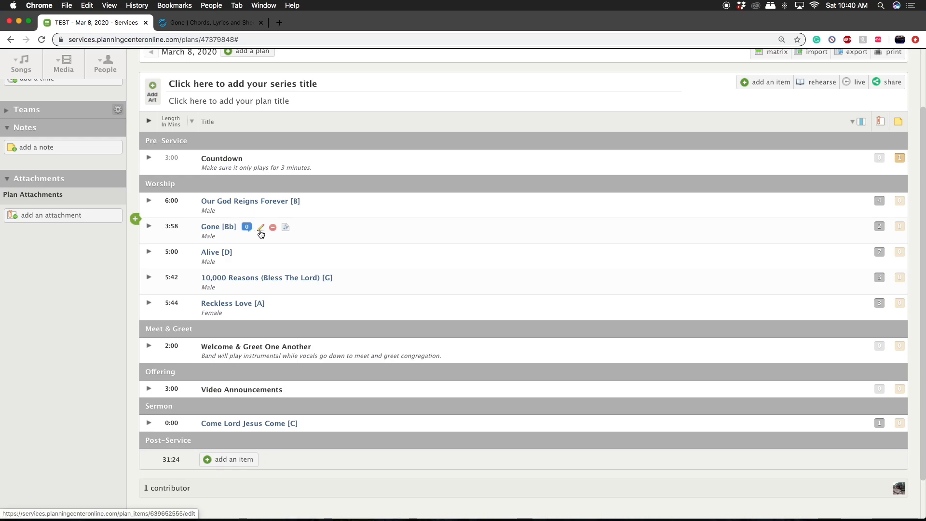
pyautogui.click(261, 232)
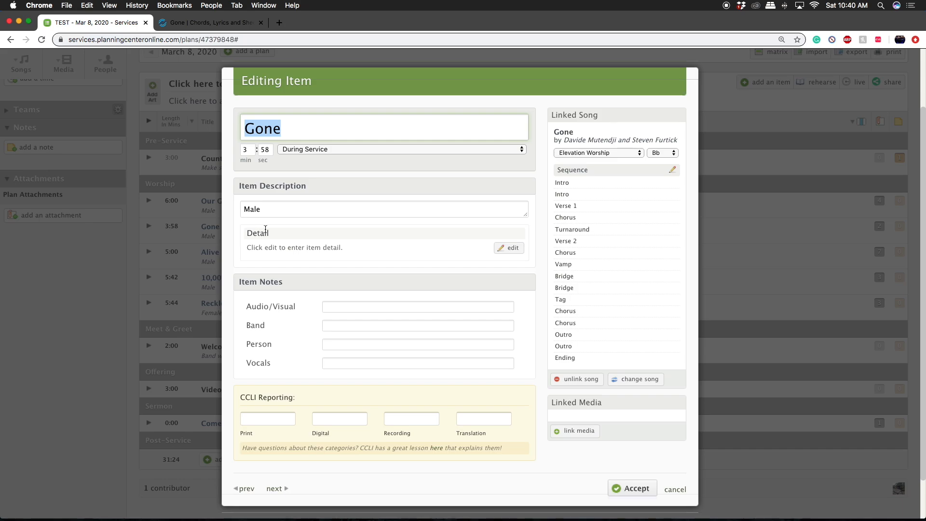
pyautogui.click(668, 155)
pyautogui.click(663, 113)
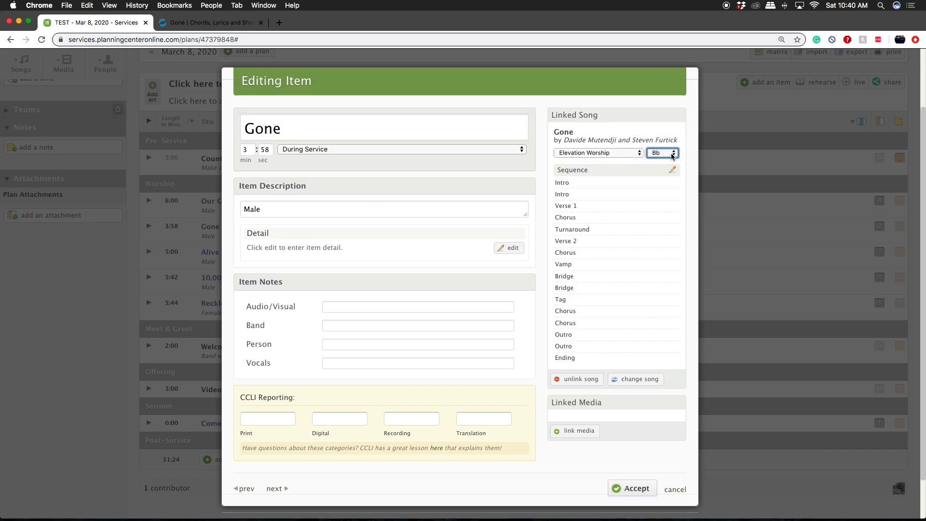
pyautogui.click(641, 155)
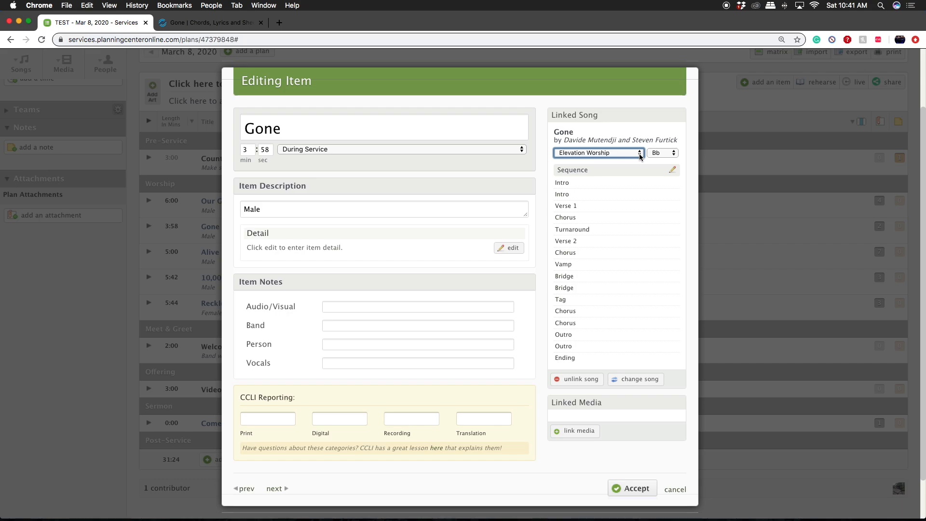
pyautogui.click(641, 155)
pyautogui.click(649, 129)
pyautogui.click(674, 153)
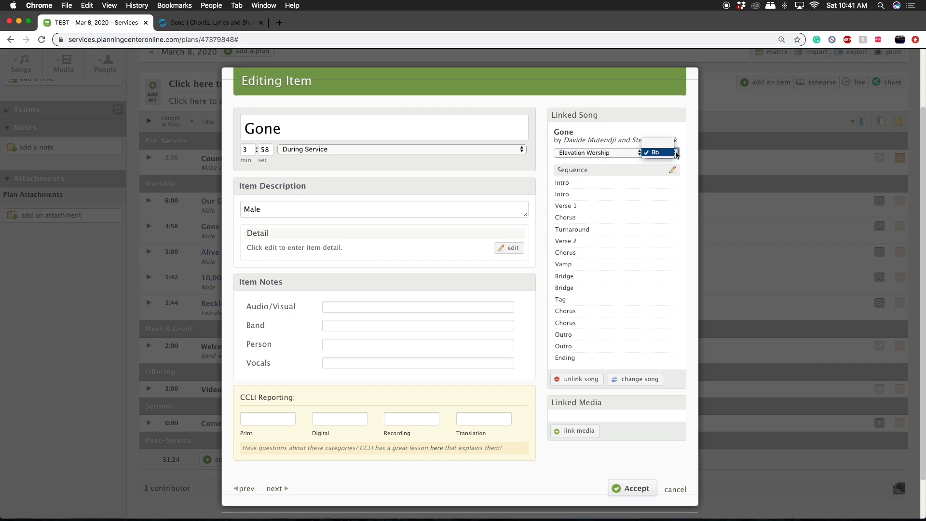
pyautogui.click(669, 127)
pyautogui.click(636, 153)
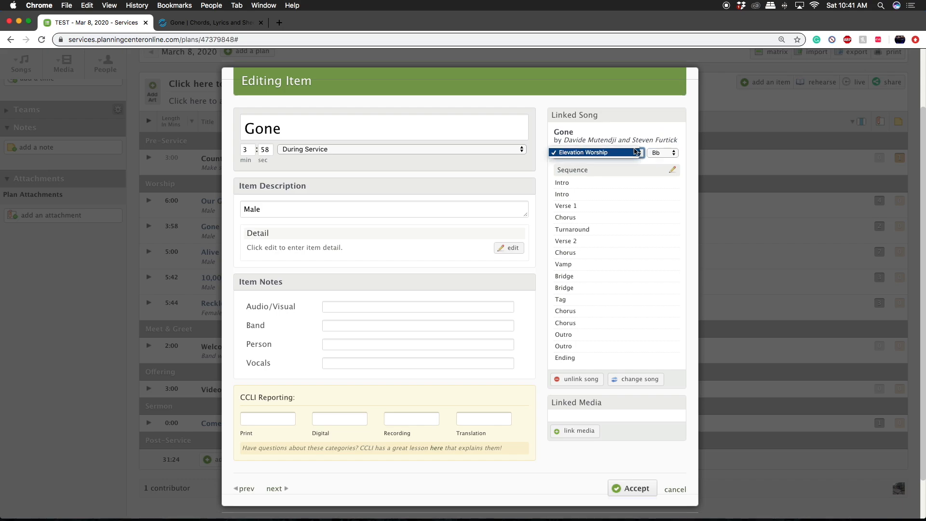
pyautogui.click(637, 152)
pyautogui.click(672, 153)
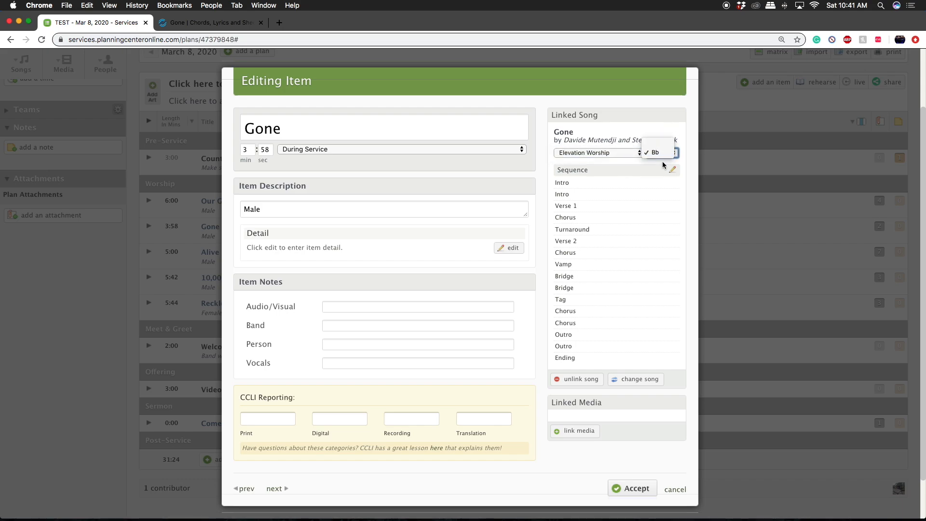
pyautogui.click(642, 492)
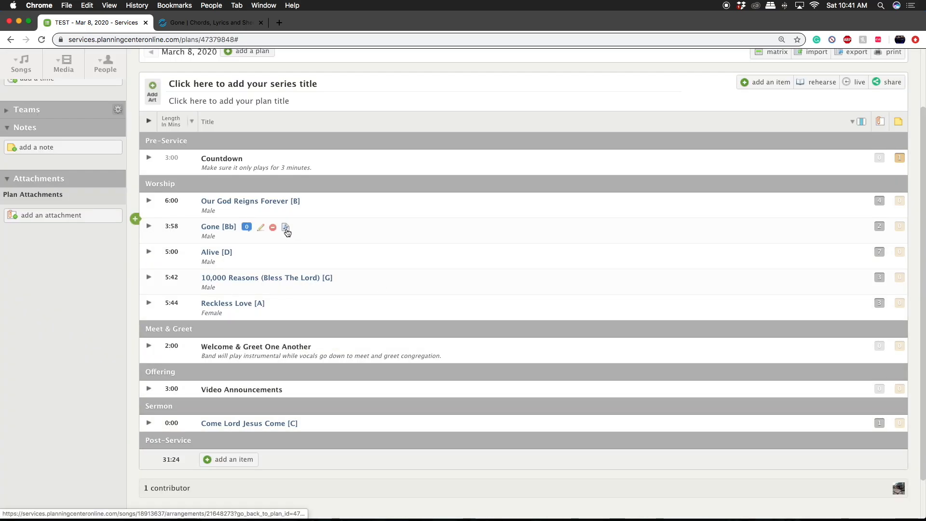
# Step: Open the Elevation Worship arrangement of "Gone" and view the form for adding another arrangement without submitting it
pyautogui.click(286, 231)
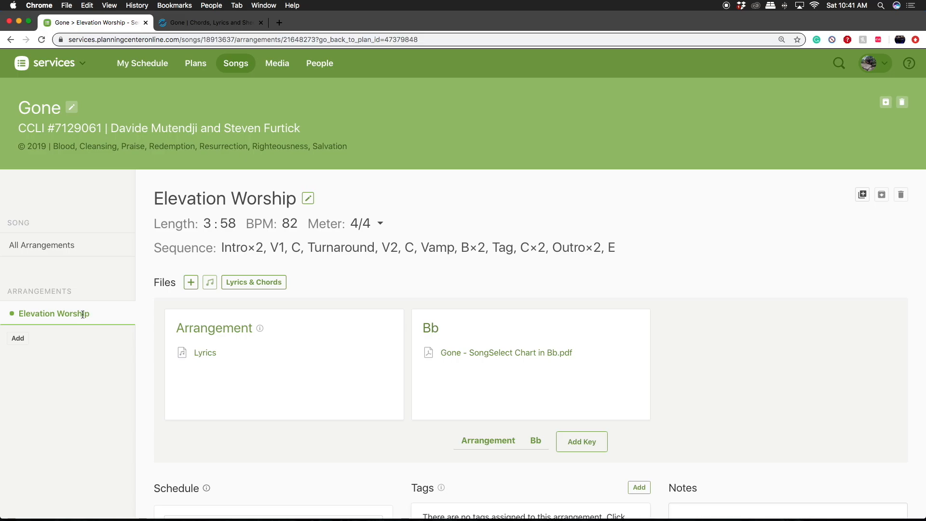
pyautogui.click(18, 337)
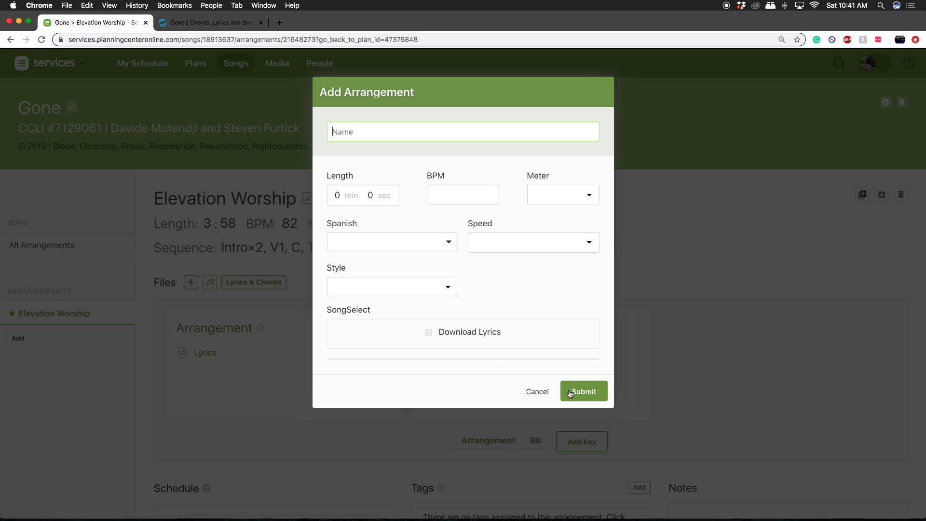
pyautogui.click(538, 391)
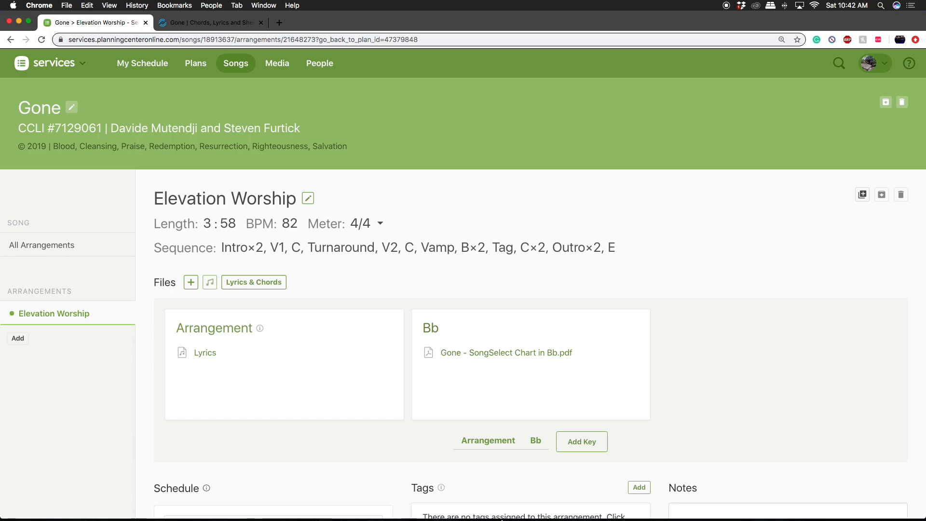
# Step: Switch to iTunes, search the store for "elevation worship", and buy the song "Gone" from At Midnight - EP
pyautogui.moveTo(488, 518)
pyautogui.click(228, 497)
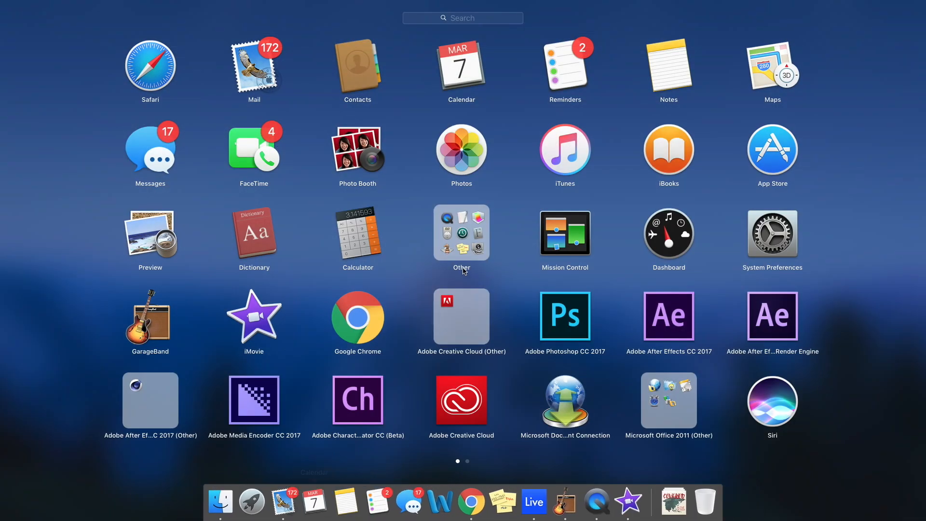
pyautogui.click(566, 154)
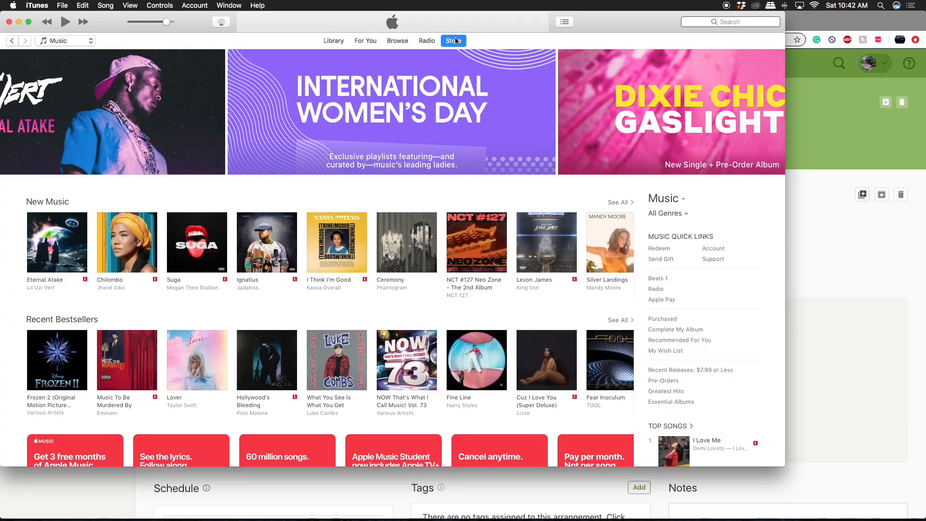
pyautogui.click(716, 22)
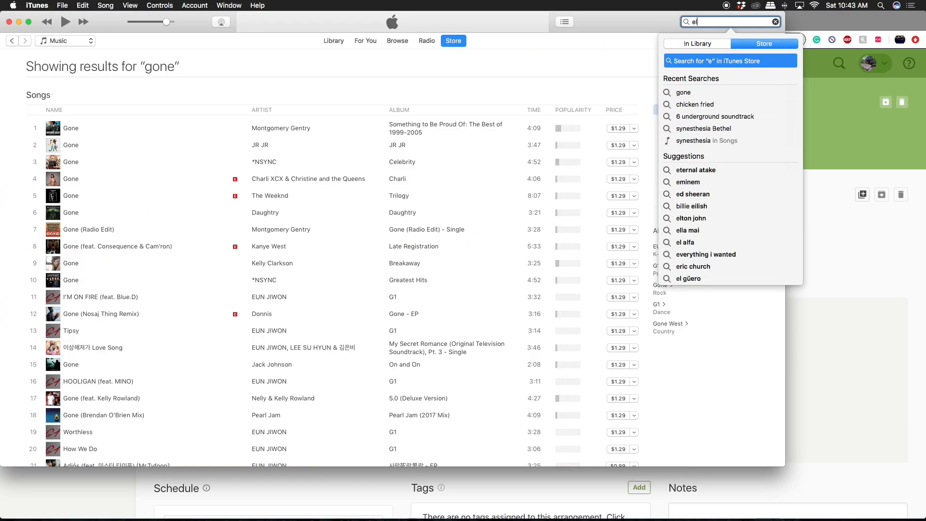
pyautogui.write('levation worship')
pyautogui.press('Return')
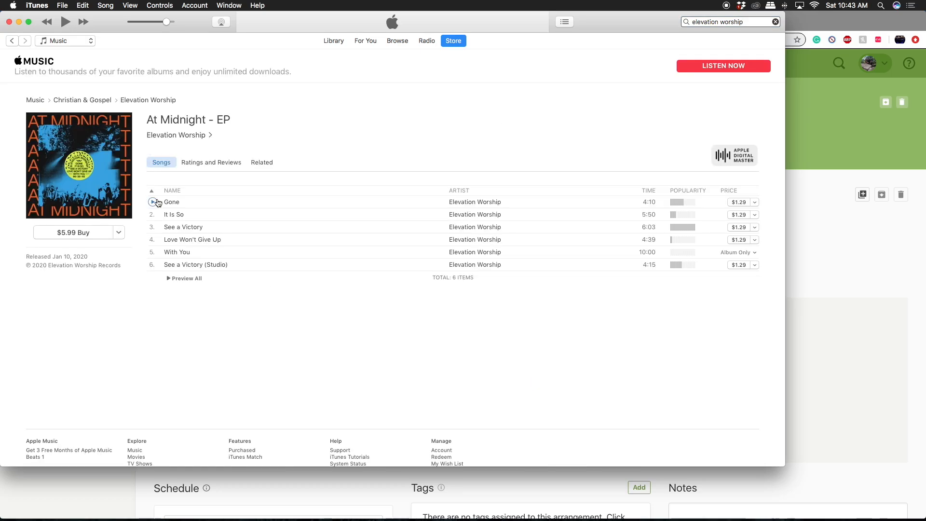
pyautogui.click(739, 202)
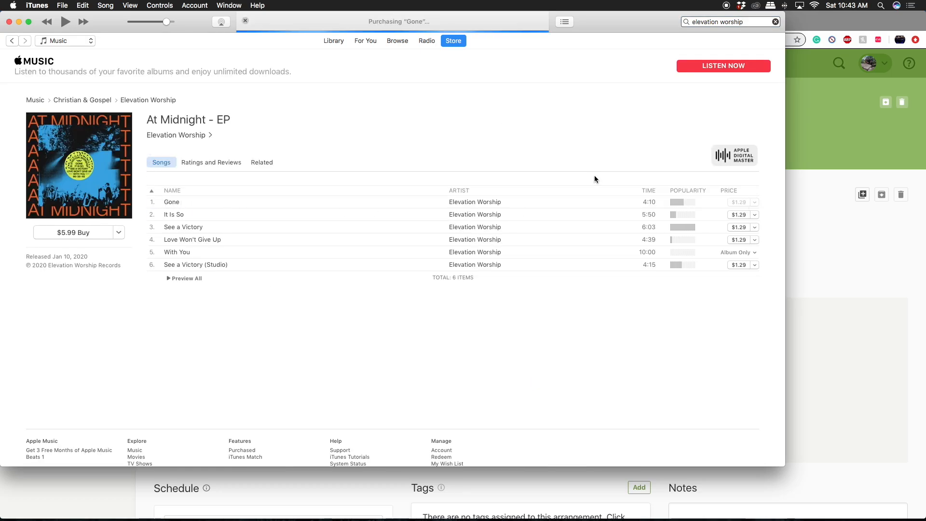
pyautogui.click(544, 193)
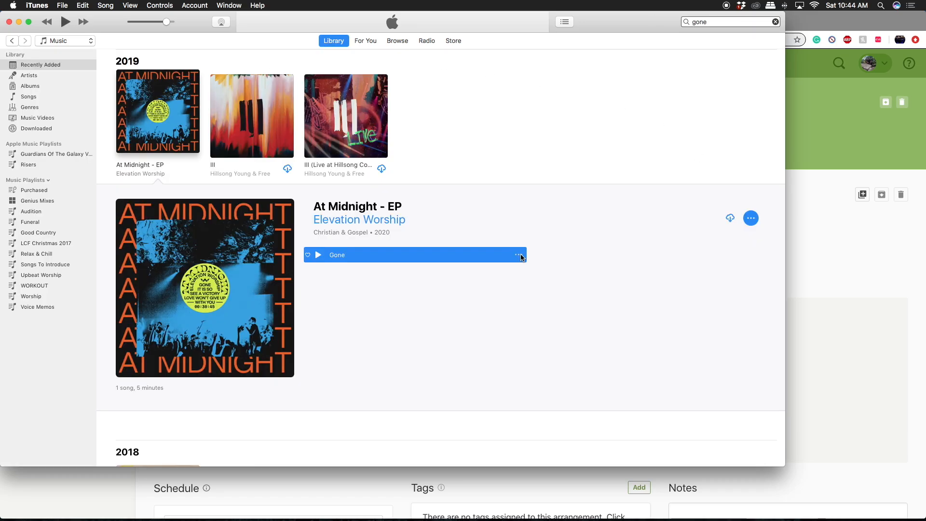
# Step: Locate the purchased song's file in Finder and upload 01 Gone.m4a to the Bb key of the Elevation Worship arrangement in Planning Center
pyautogui.click(521, 255)
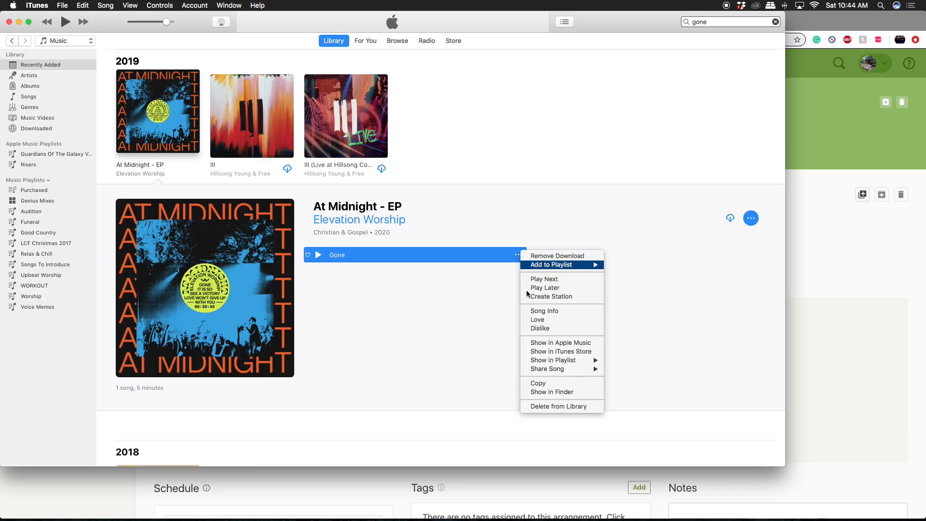
pyautogui.click(559, 392)
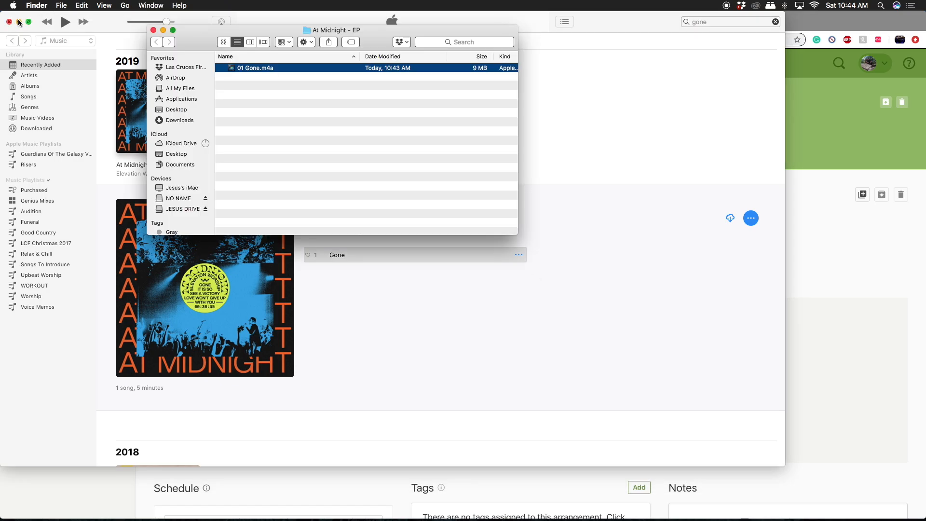
pyautogui.click(19, 22)
pyautogui.moveTo(205, 38); pyautogui.dragTo(531, 89)
pyautogui.moveTo(576, 120); pyautogui.dragTo(493, 376)
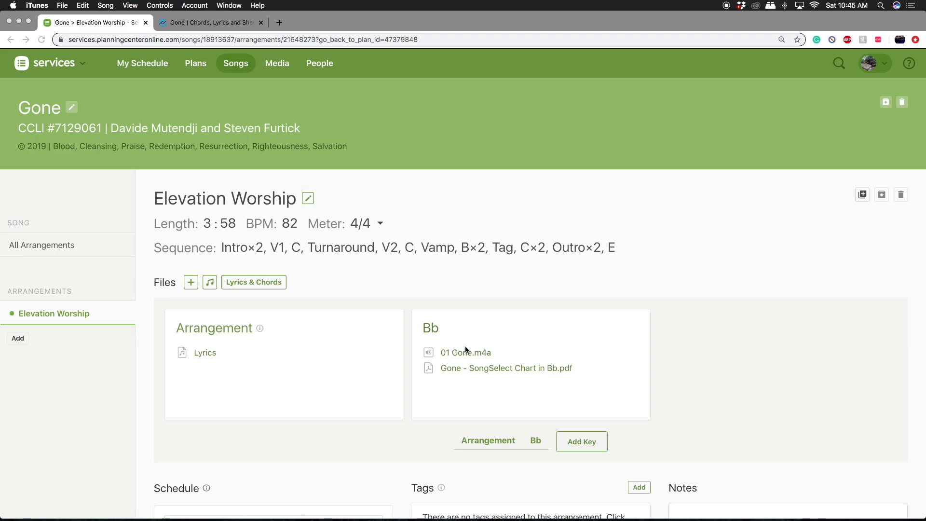
# Step: Add the key of A major to the arrangement with the description "Half a step lower than original"
pyautogui.click(577, 443)
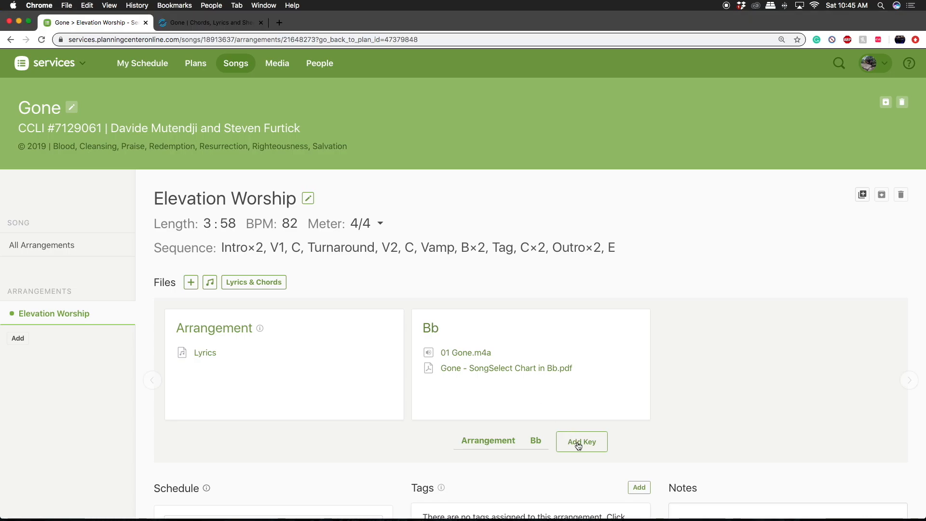
pyautogui.click(577, 441)
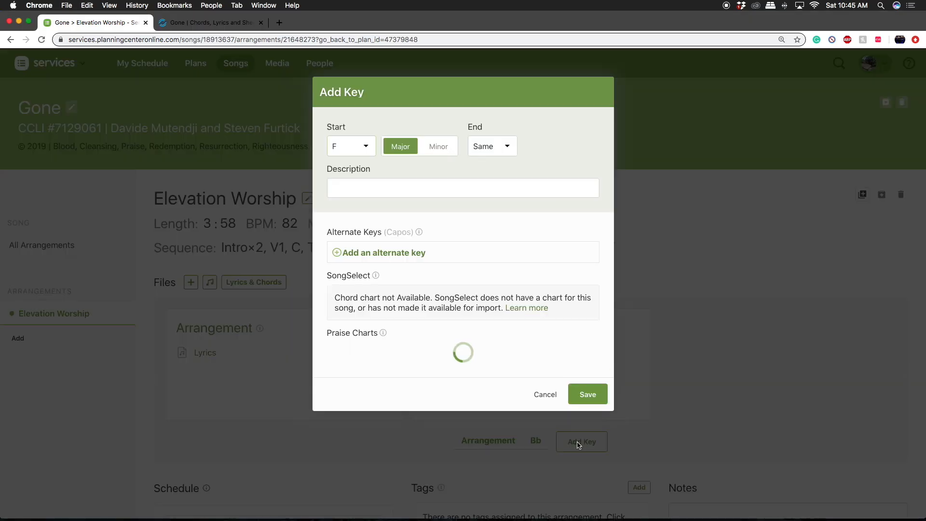
pyautogui.click(370, 150)
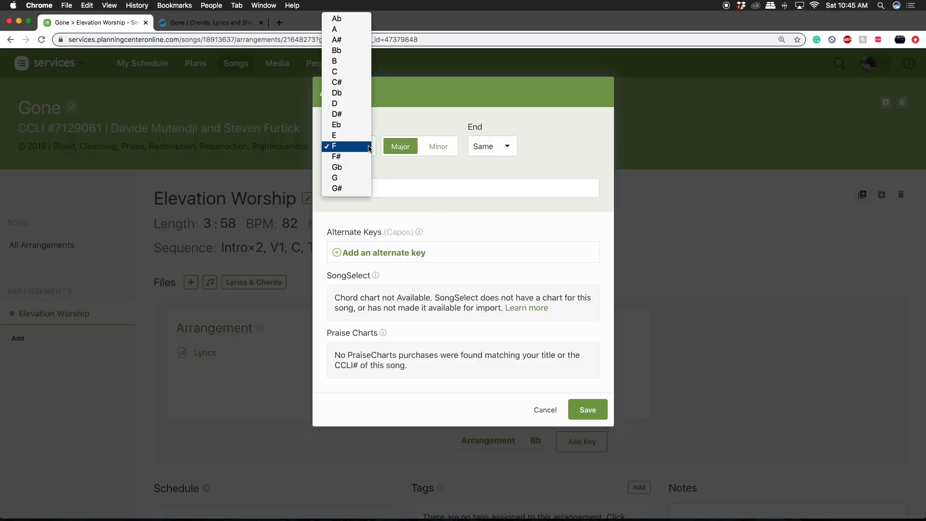
pyautogui.click(337, 30)
pyautogui.write('Half a step lower than original')
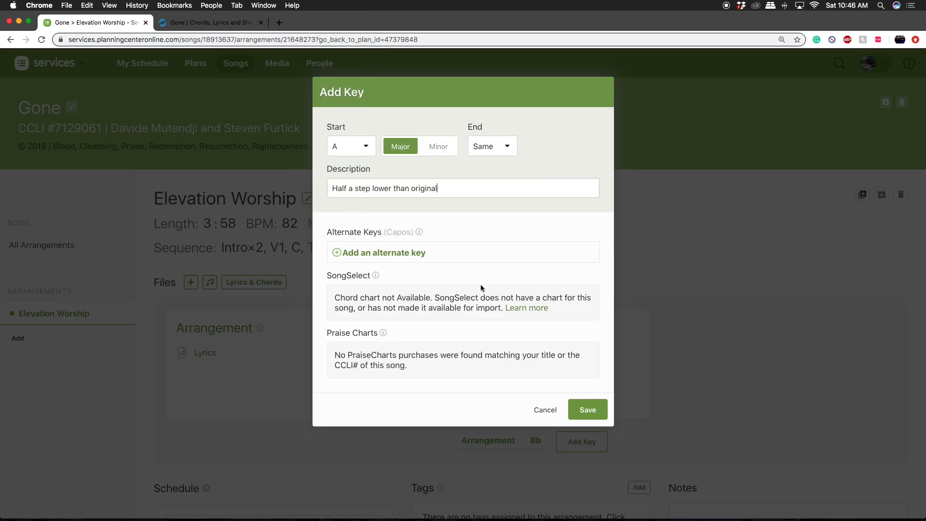
pyautogui.click(587, 409)
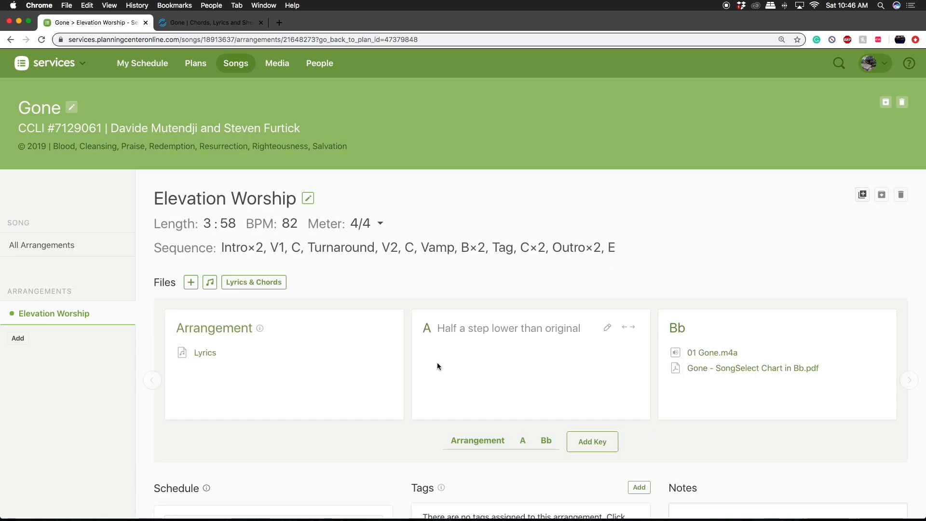
# Step: Transpose the audio file 01 Gone.m4a down from Bb to A, keeping the name 01 Gone
pyautogui.moveTo(721, 358)
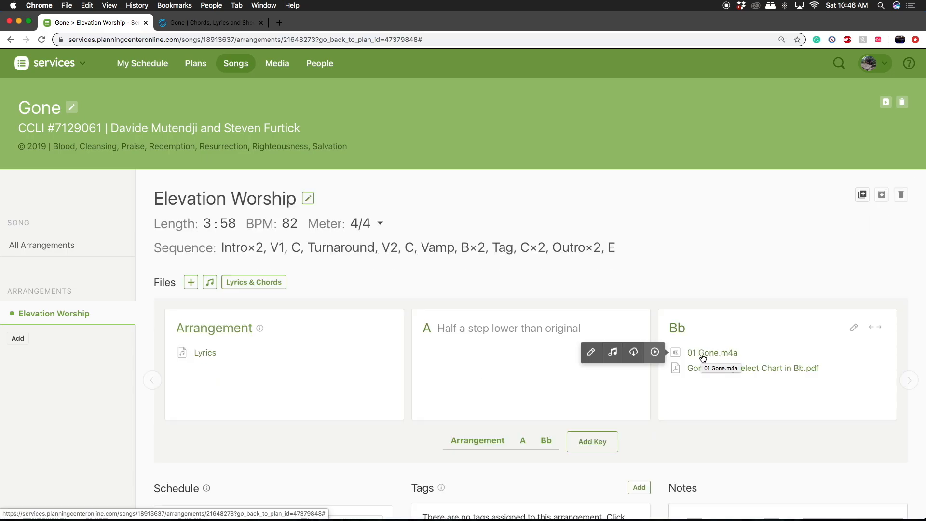
pyautogui.moveTo(697, 368)
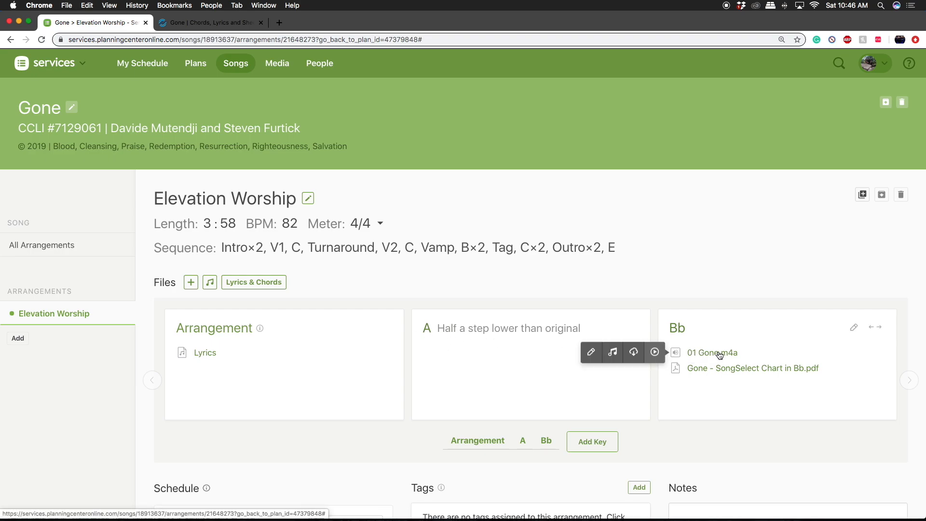
pyautogui.click(212, 289)
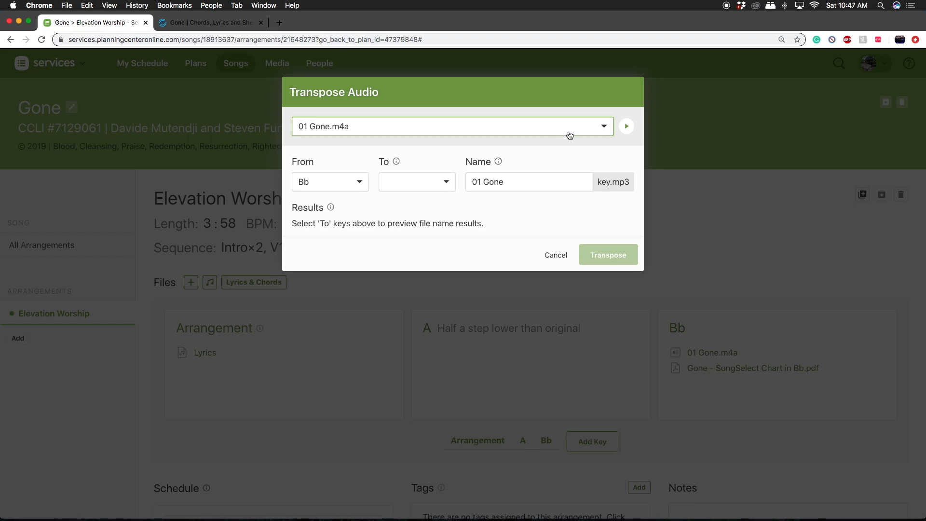
pyautogui.click(604, 128)
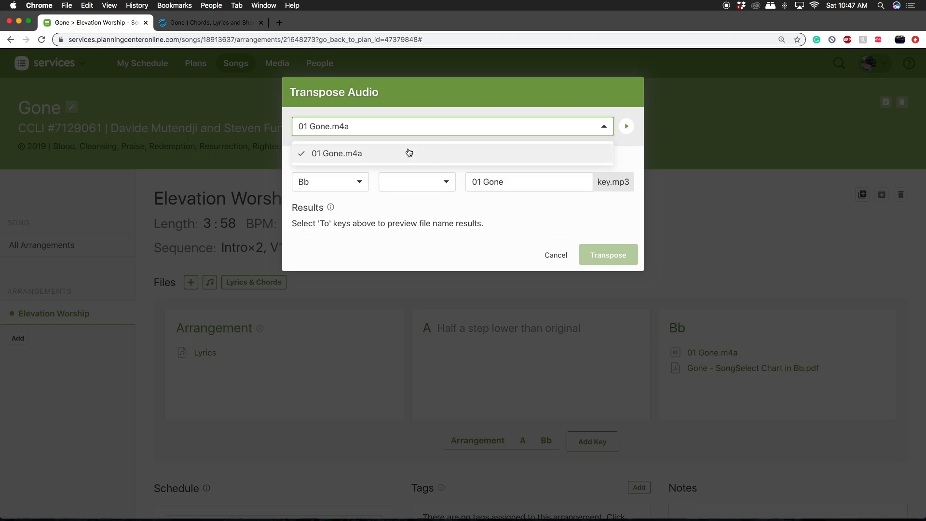
pyautogui.click(342, 153)
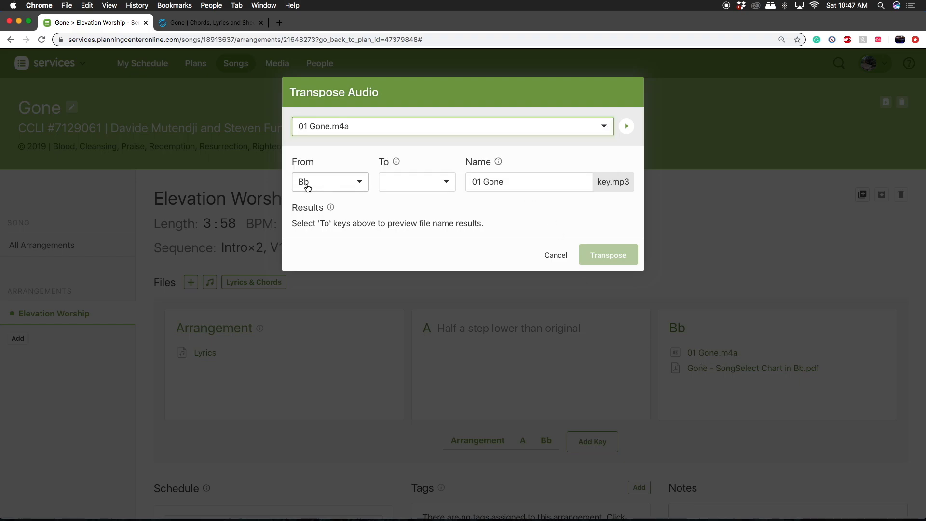
pyautogui.click(413, 184)
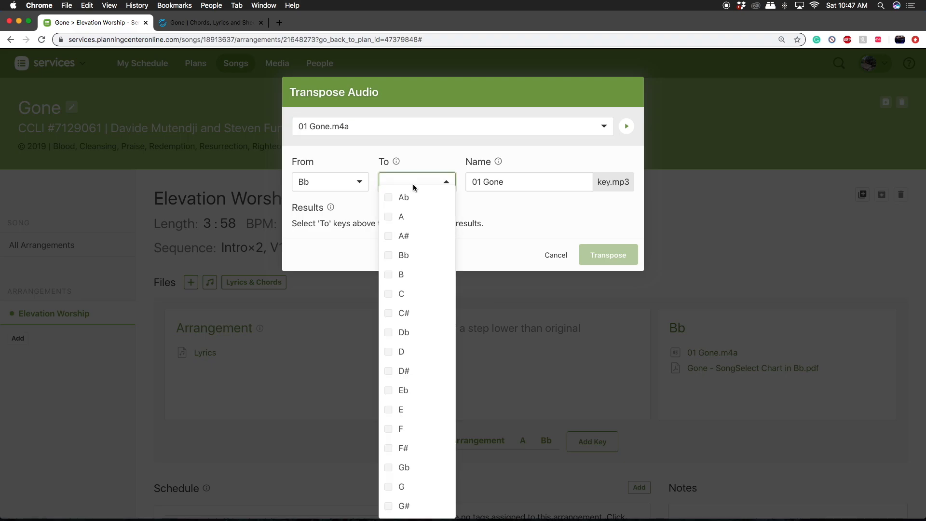
pyautogui.click(413, 217)
pyautogui.click(482, 214)
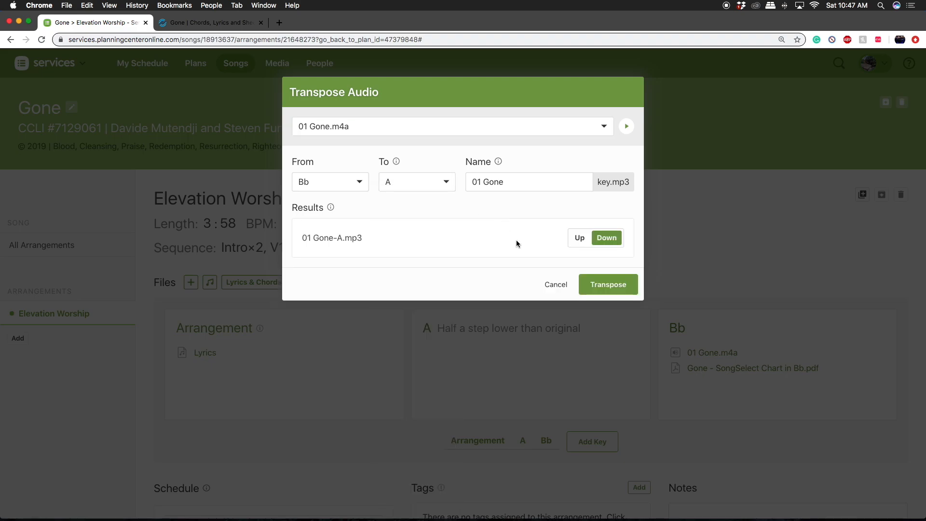
pyautogui.click(582, 244)
pyautogui.click(605, 247)
pyautogui.click(605, 288)
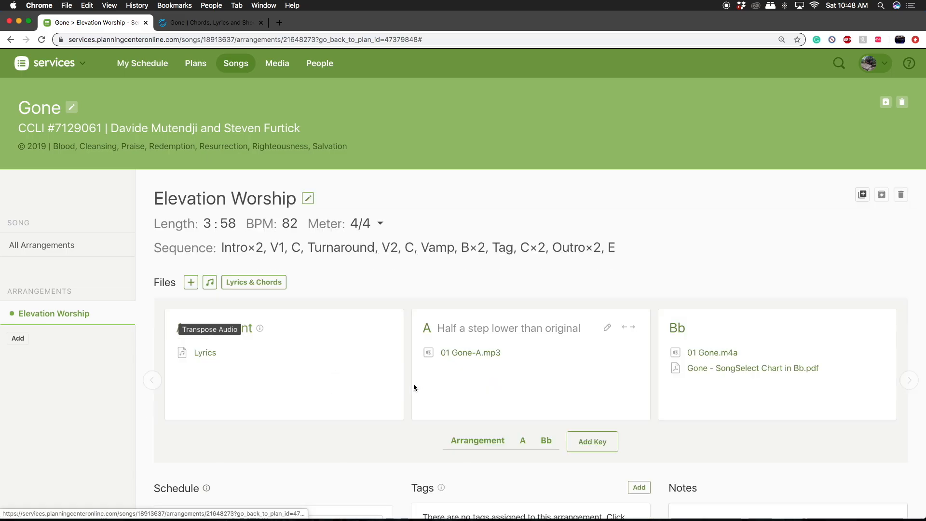
# Step: Play the start of 01 Gone.m4a and of 01 Gone-A.mp3 to compare the original and transposed audio
pyautogui.moveTo(665, 354)
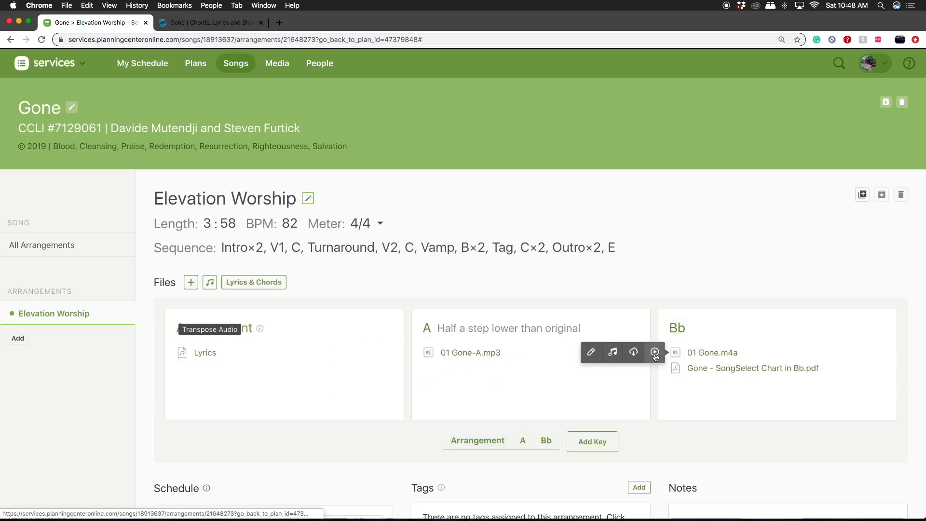
pyautogui.click(655, 352)
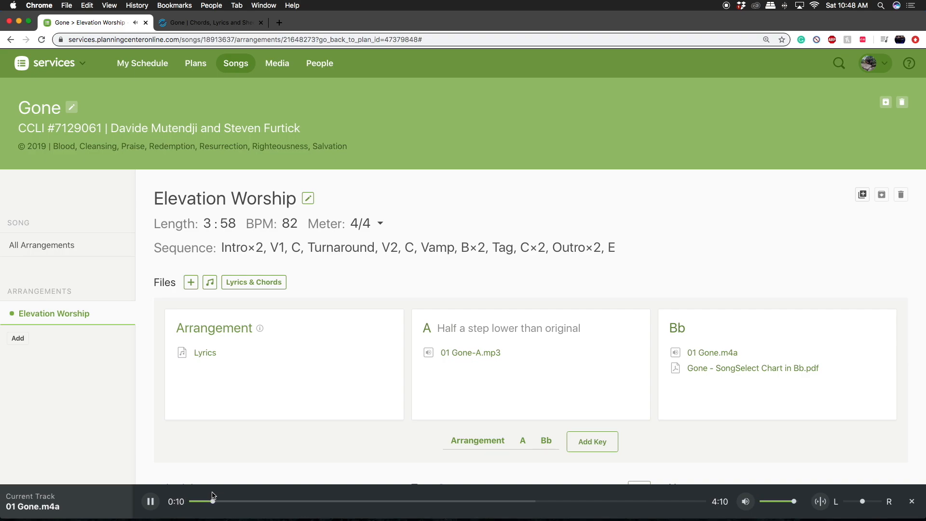
pyautogui.click(150, 501)
pyautogui.moveTo(414, 356)
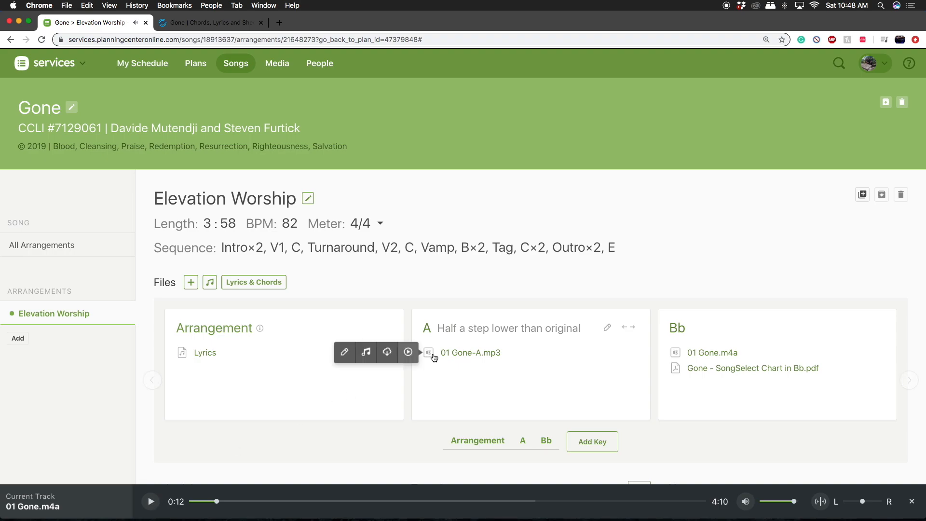
pyautogui.click(408, 354)
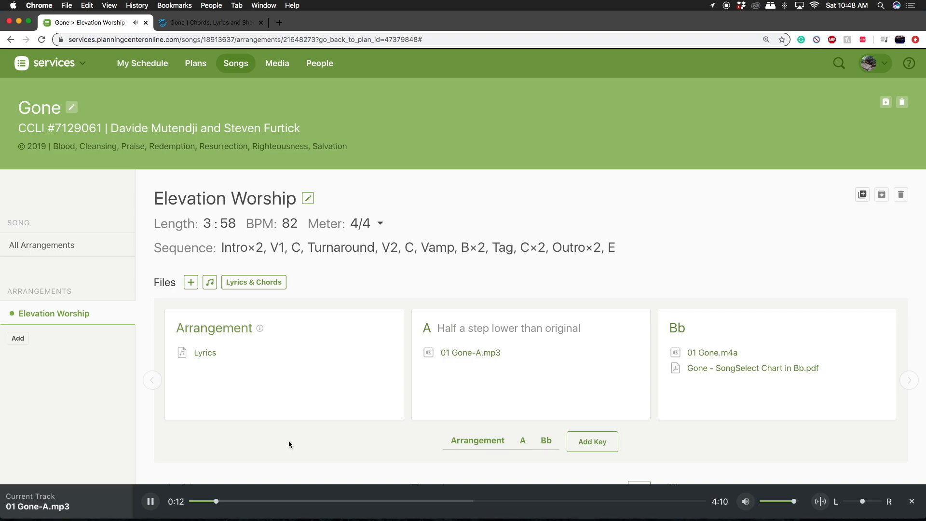
pyautogui.click(151, 502)
# Step: Import the SongSelect chord chart in A into the arrangement's files
pyautogui.click(609, 329)
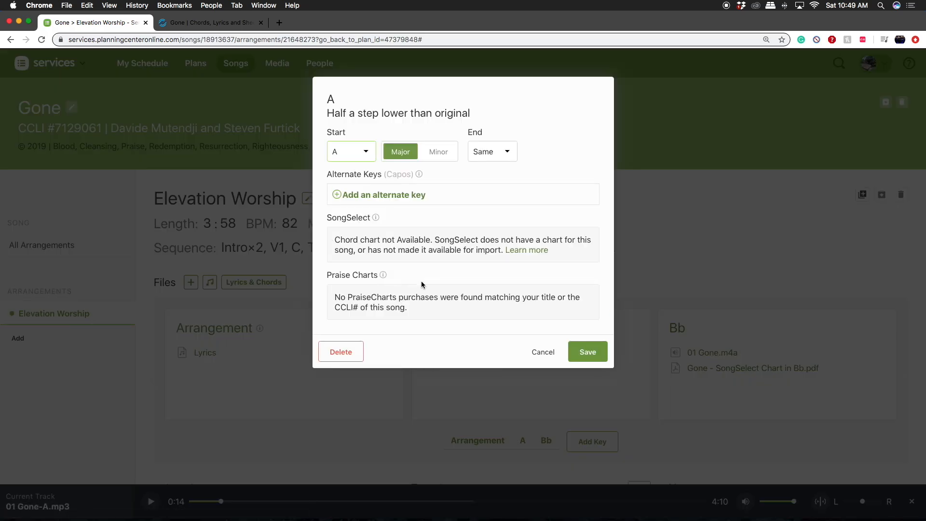
pyautogui.press('Escape')
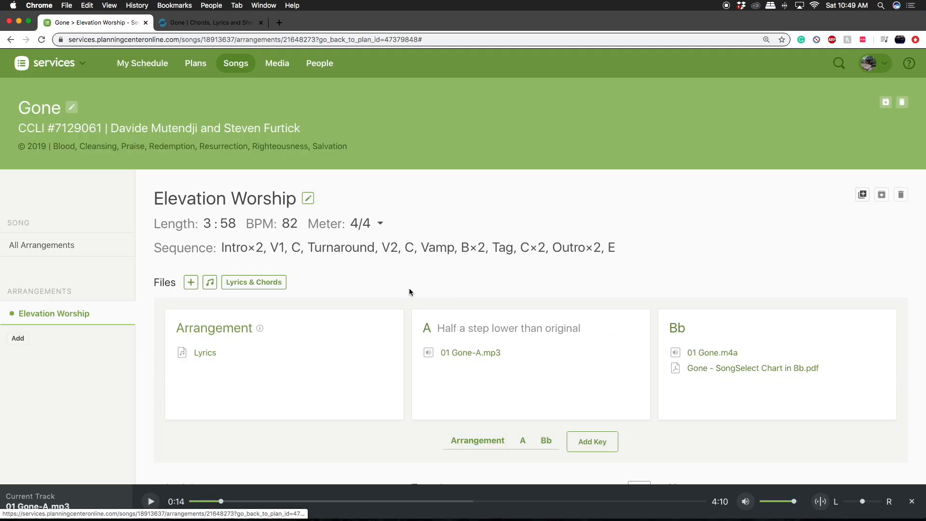
pyautogui.click(191, 287)
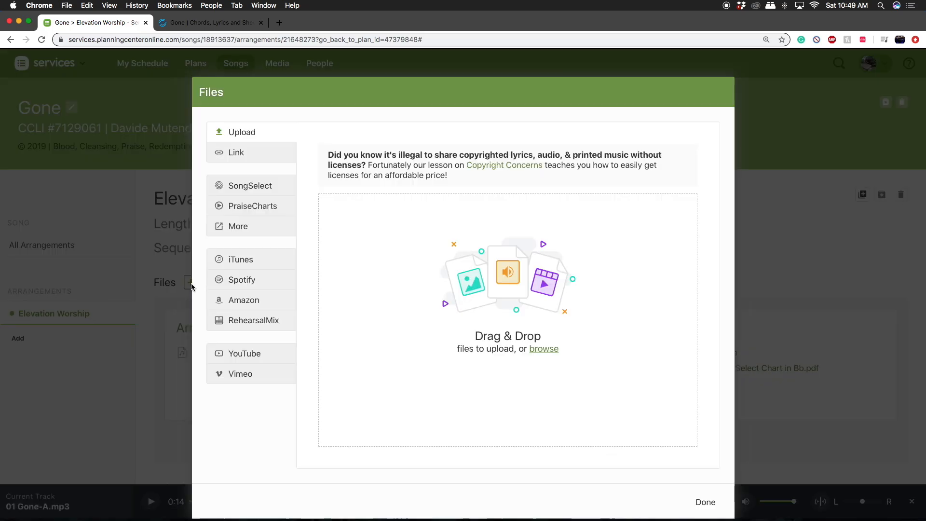
pyautogui.click(243, 187)
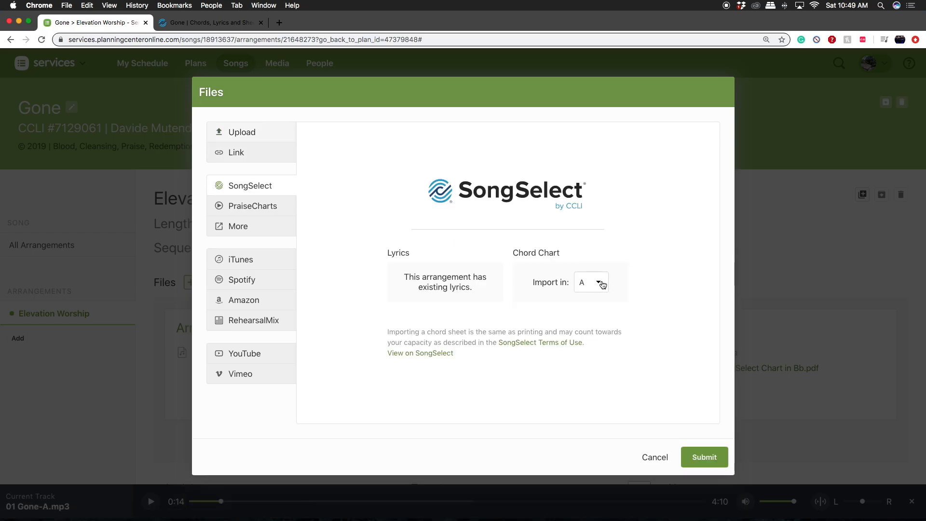
pyautogui.click(710, 453)
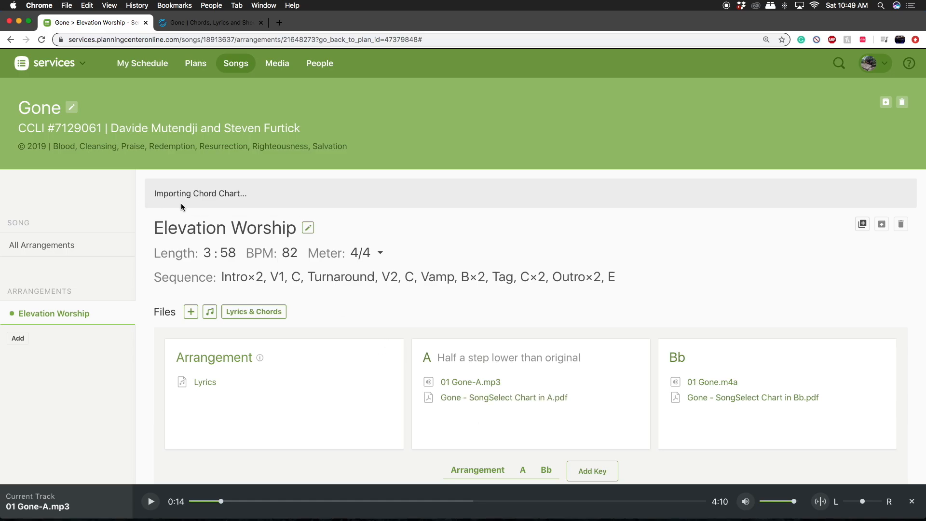
# Step: Preview the SongSelect chart PDF in A and examine its key and chords
pyautogui.moveTo(558, 403)
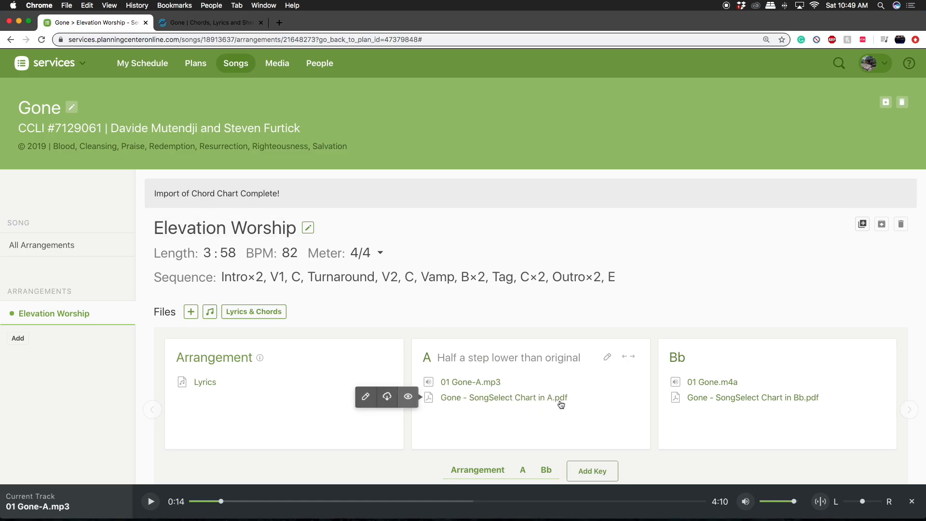
pyautogui.click(408, 397)
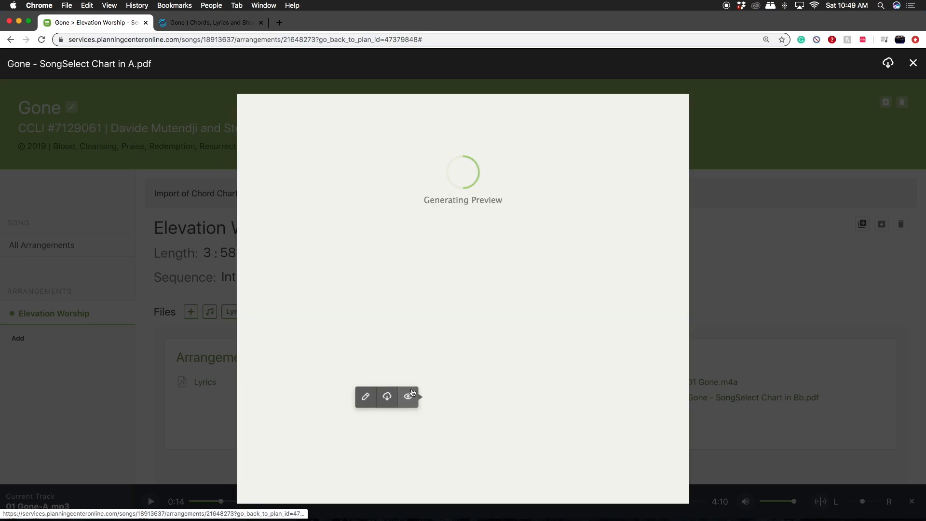
pyautogui.scroll(-3, 475, 350)
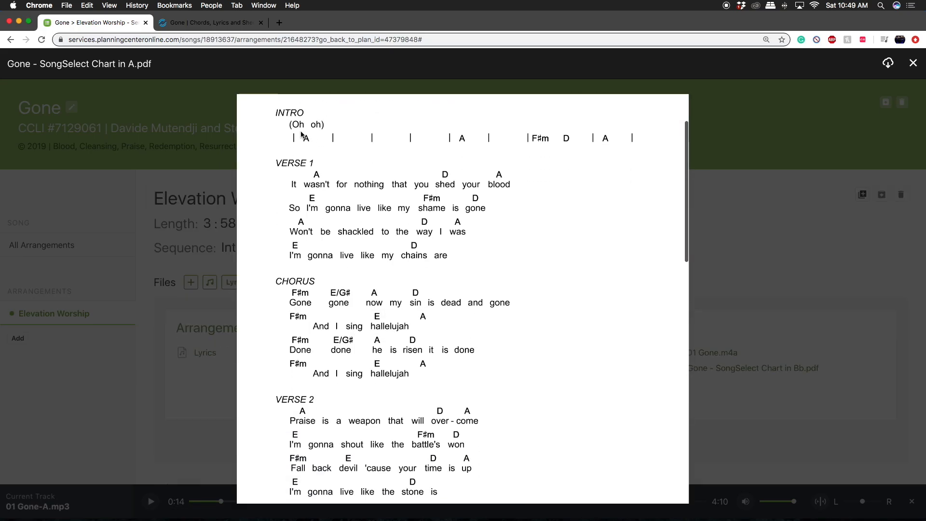
pyautogui.scroll(5, 434, 196)
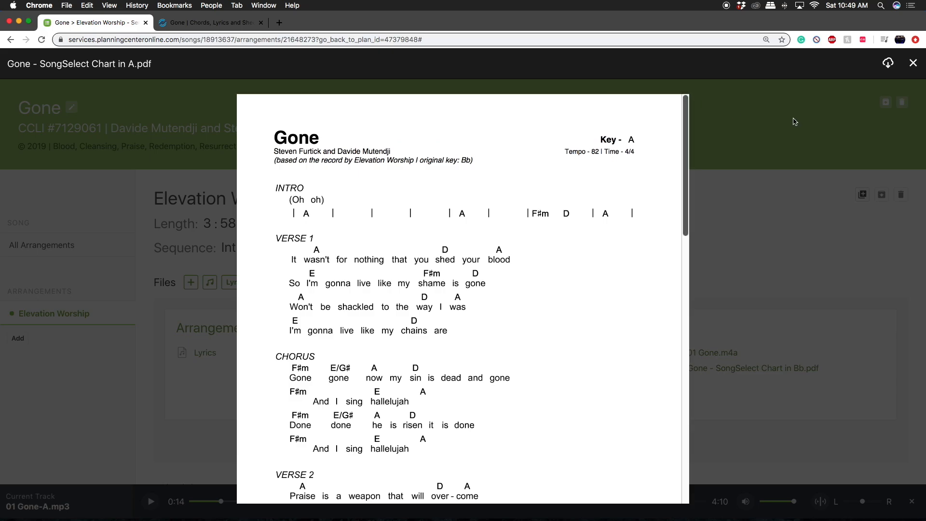
# Step: Close the chart preview, return to the March 8, 2020 TEST plan and check the attachments of Gone
pyautogui.click(913, 62)
pyautogui.scroll(-2, 627, 208)
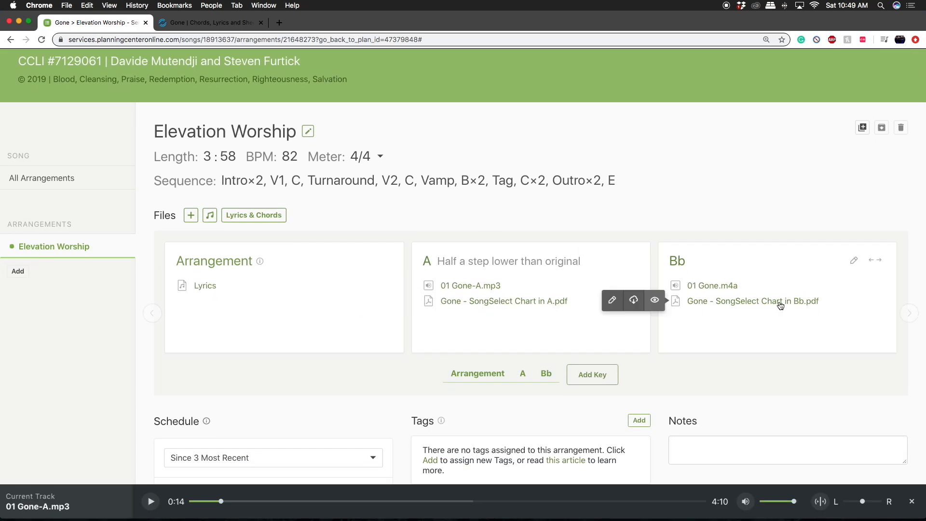
pyautogui.scroll(2, 183, 303)
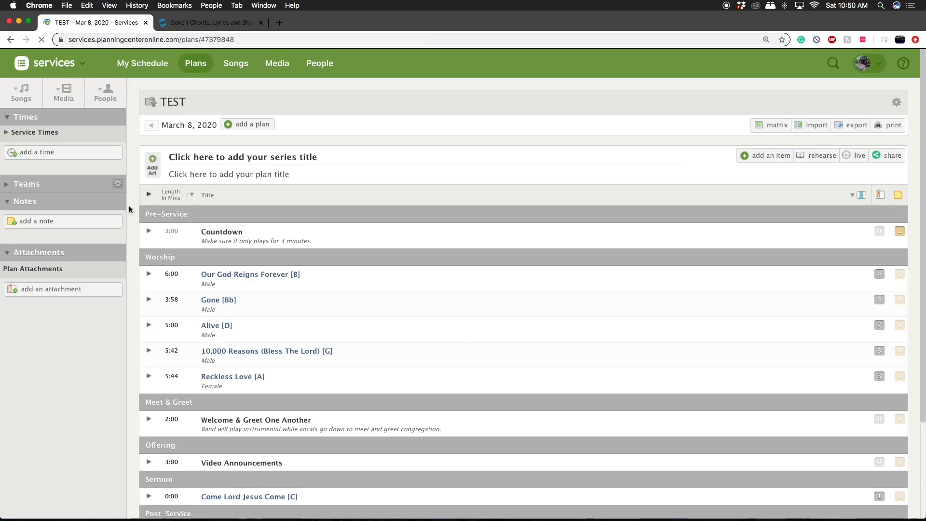
pyautogui.scroll(-2, 132, 214)
pyautogui.moveTo(190, 234)
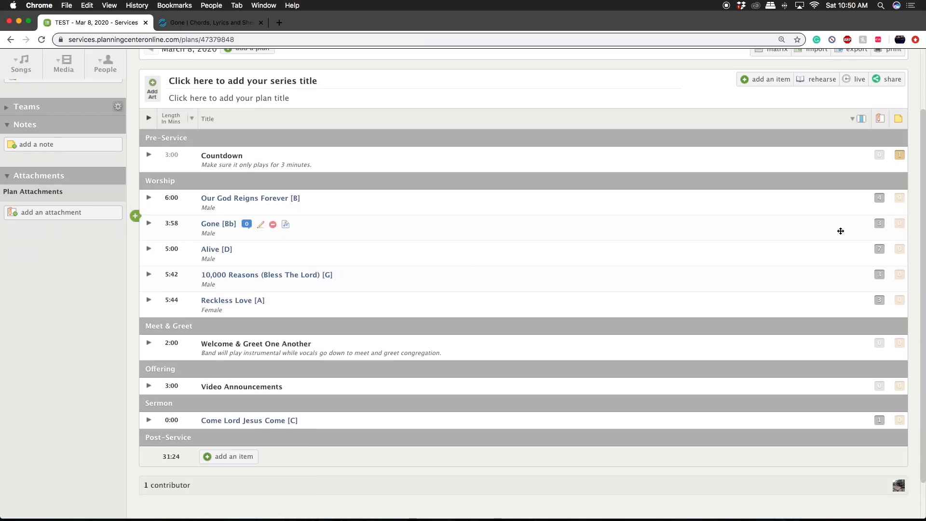
pyautogui.click(880, 225)
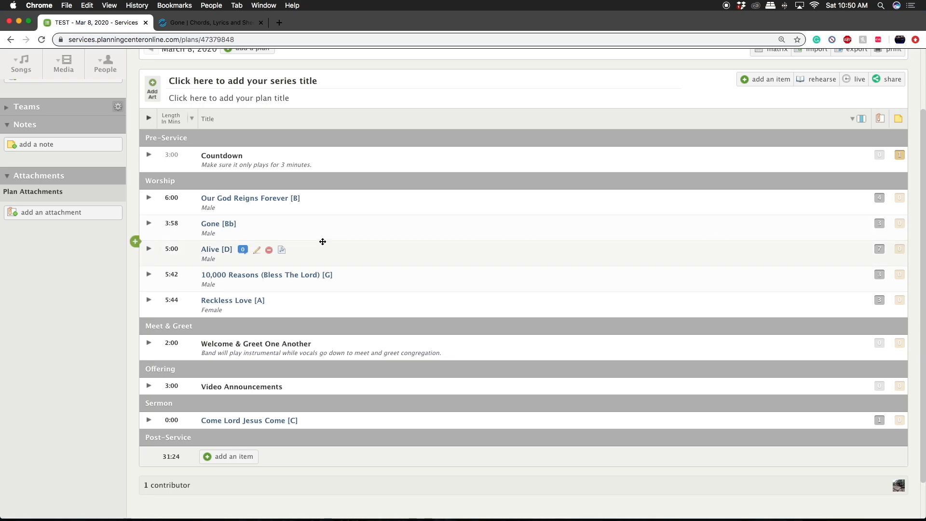
# Step: Open the arrangement page of the plan's song Gone in a separate browser tab
pyautogui.rightClick(289, 224)
pyautogui.click(333, 229)
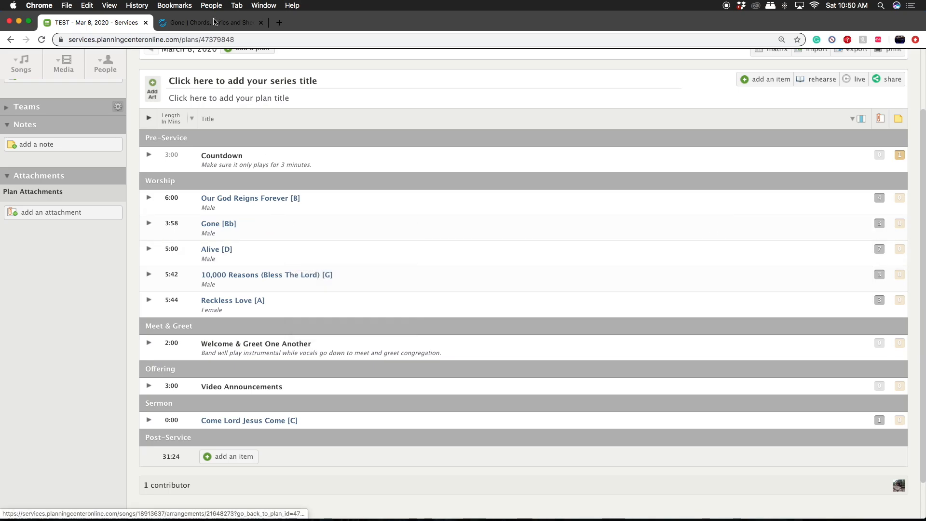
pyautogui.click(207, 23)
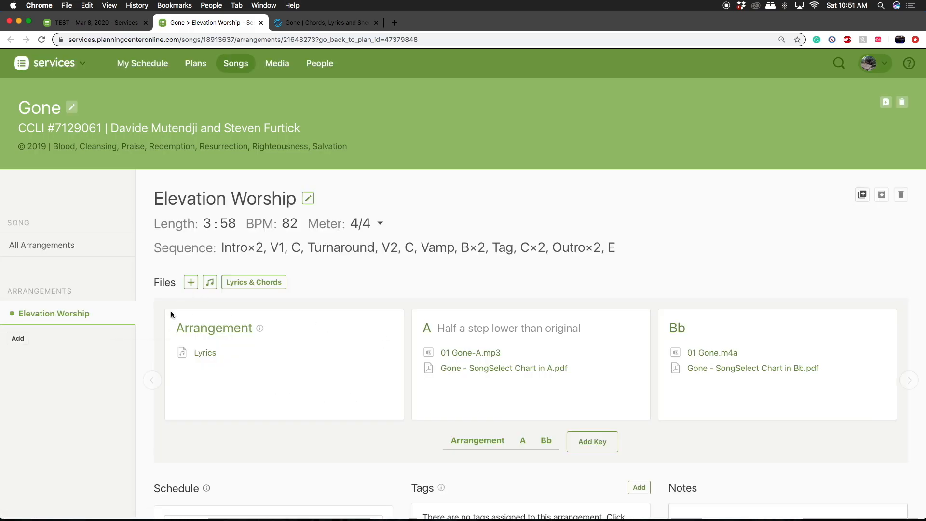
# Step: Return to the TEST plan and view the files attached to Gone in the key of Bb
pyautogui.click(89, 21)
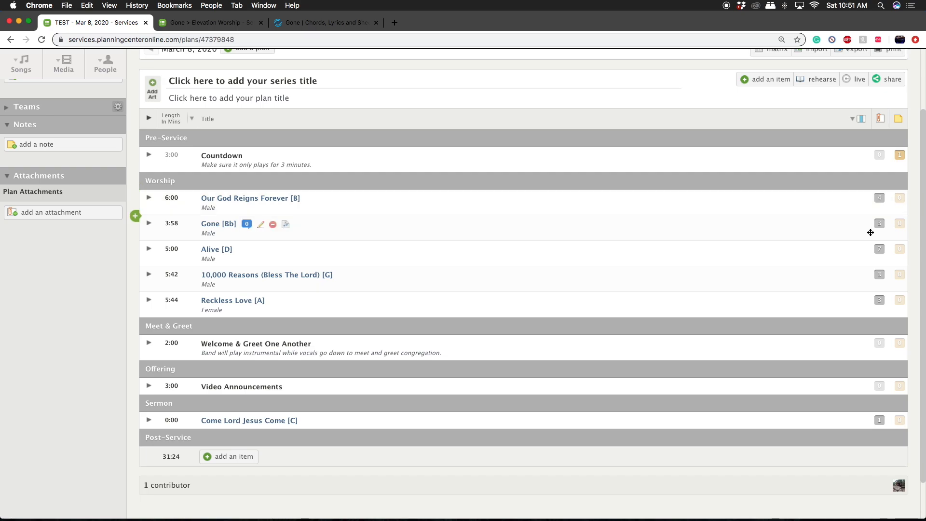
pyautogui.click(879, 222)
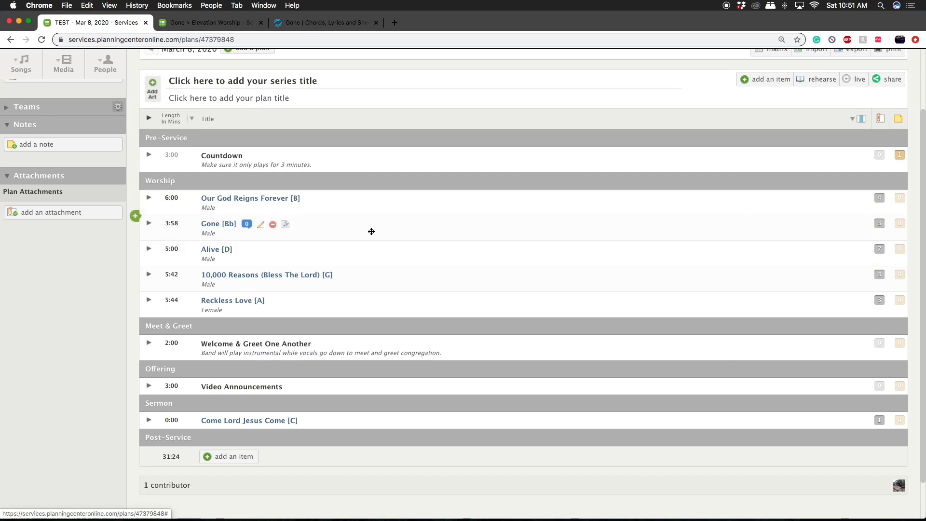
pyautogui.moveTo(879, 225)
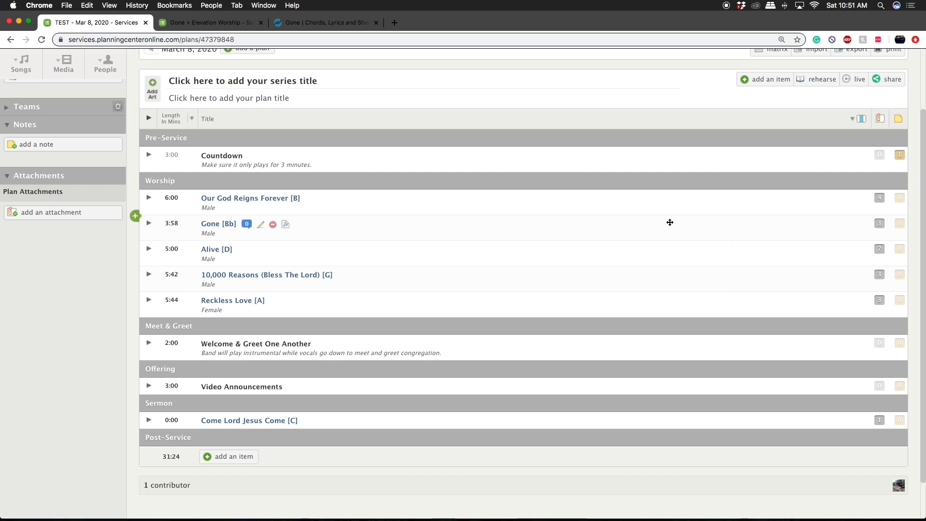
# Step: Set the linked song key of the Gone plan item to A: Half a step lower than original and view its attachments
pyautogui.click(260, 224)
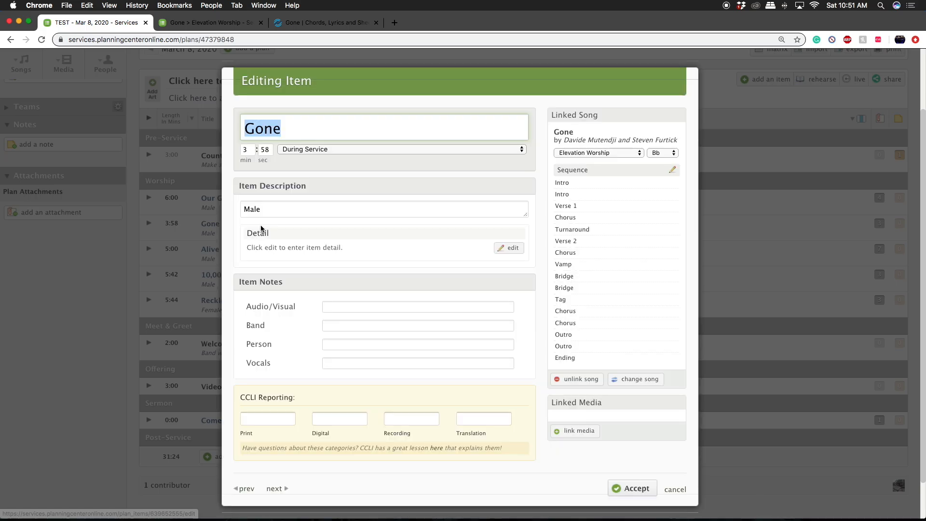
pyautogui.click(650, 154)
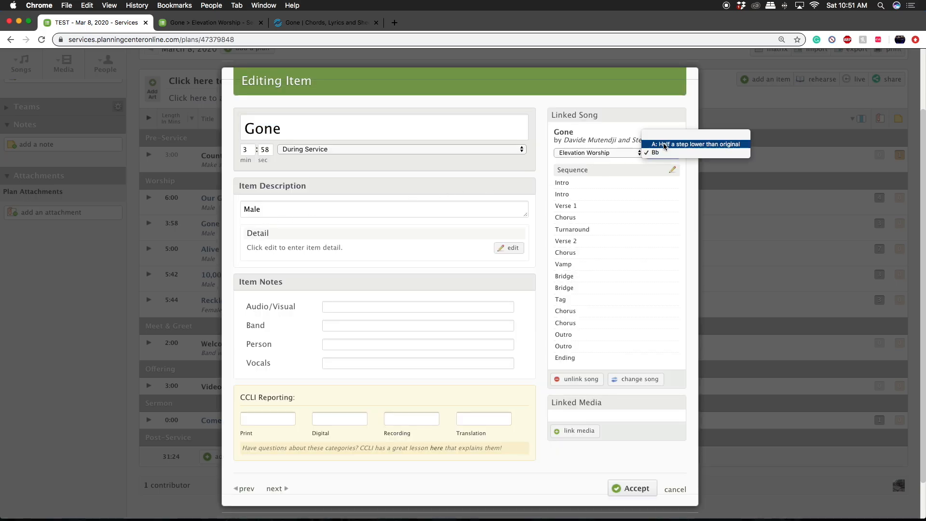
pyautogui.click(665, 144)
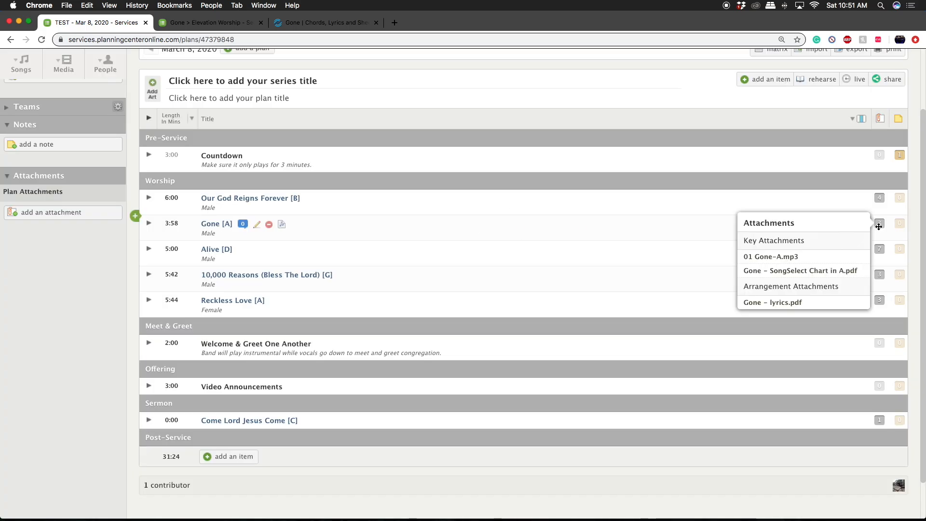
pyautogui.moveTo(764, 259)
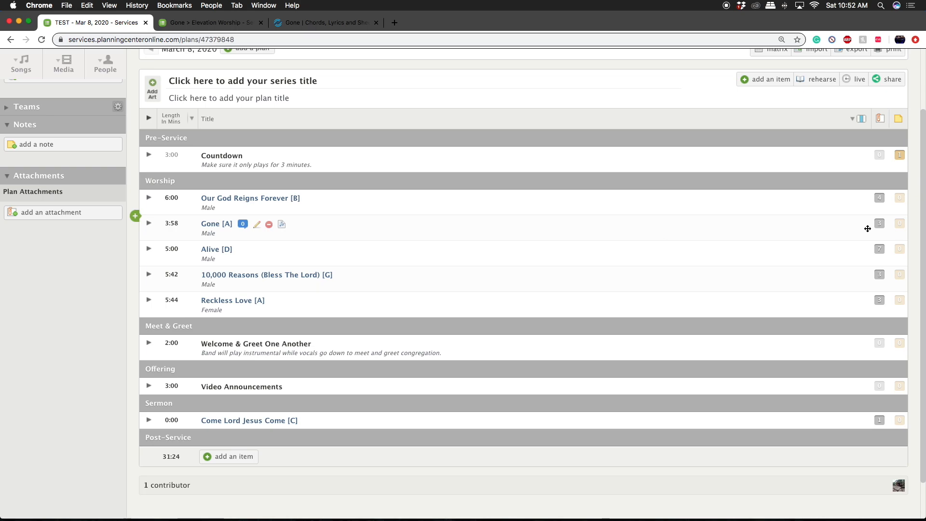
pyautogui.click(879, 223)
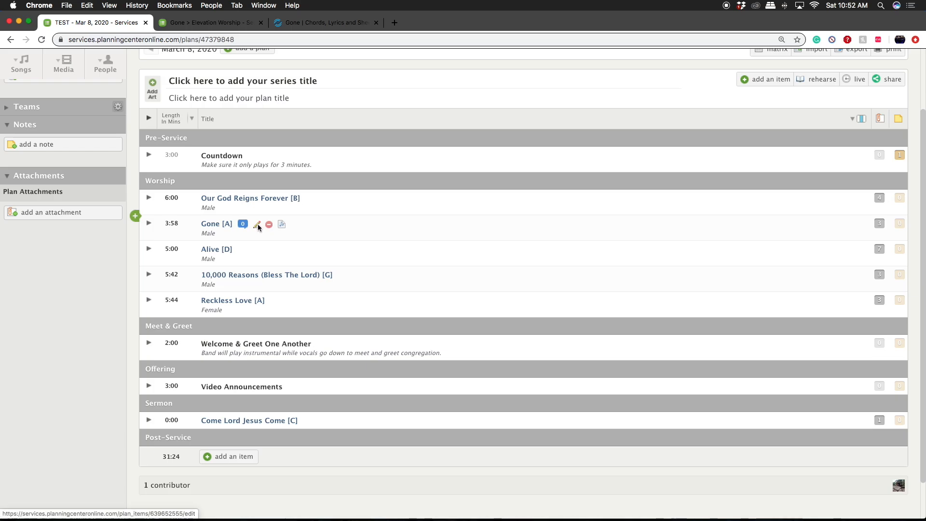
# Step: Set the linked song key of the Gone plan item back to Bb and view its attachments
pyautogui.click(258, 225)
pyautogui.click(664, 154)
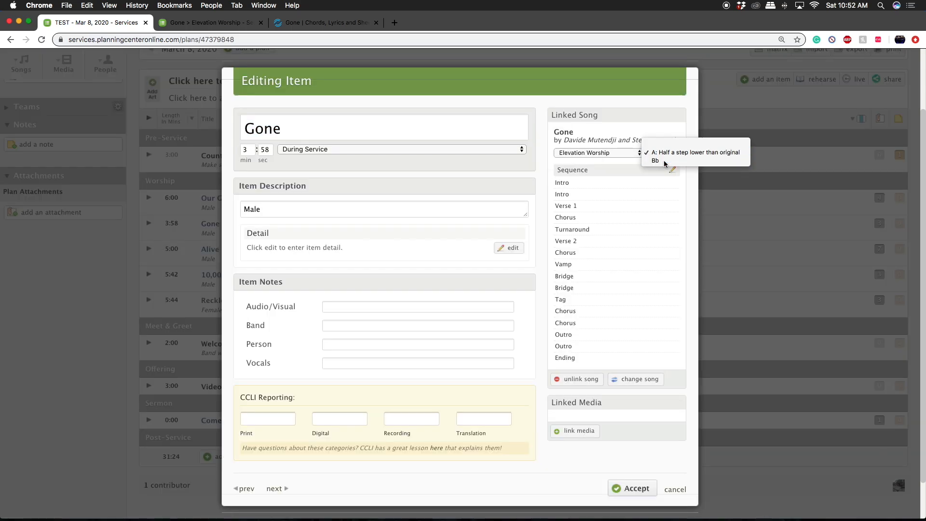
pyautogui.click(664, 161)
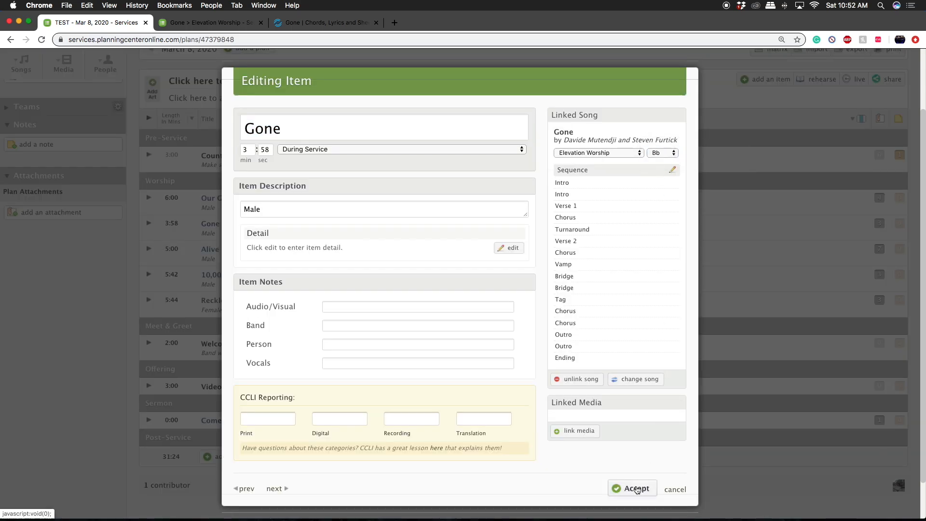
pyautogui.click(637, 489)
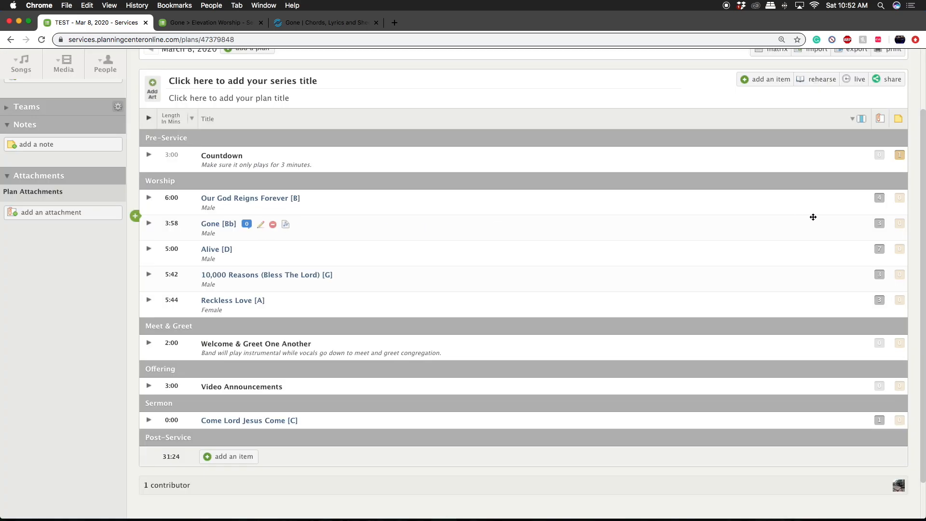
pyautogui.click(881, 223)
pyautogui.moveTo(880, 224)
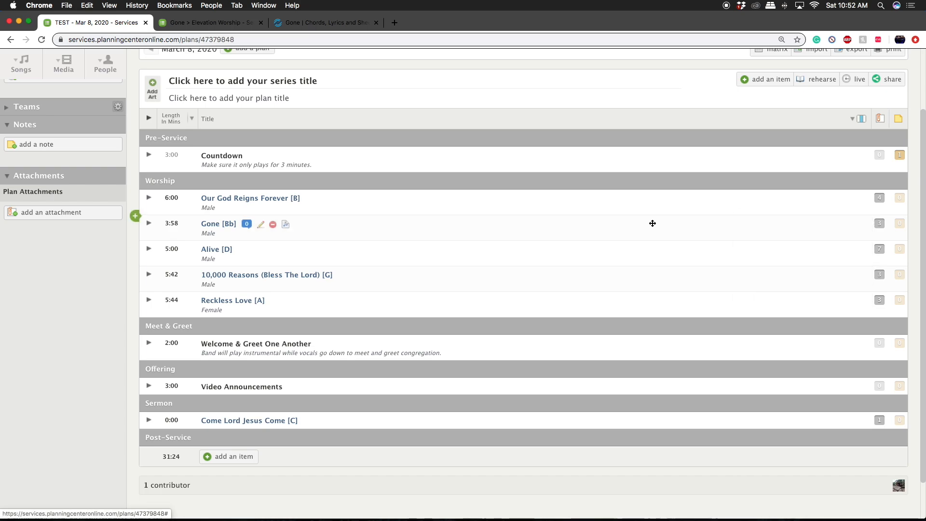
# Step: Add the key of E major to Gone's Elevation Worship arrangement with the description Alto Key, and show its file card
pyautogui.click(286, 227)
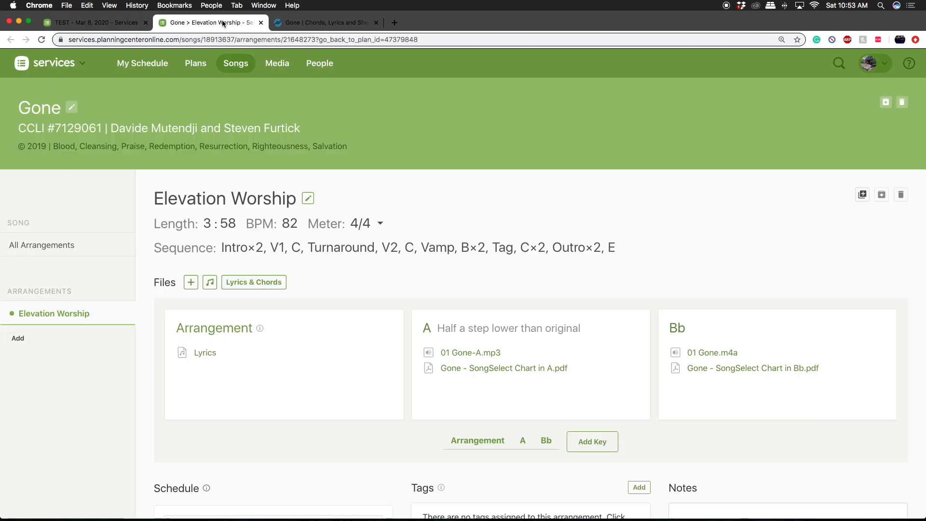
pyautogui.scroll(-2, 475, 174)
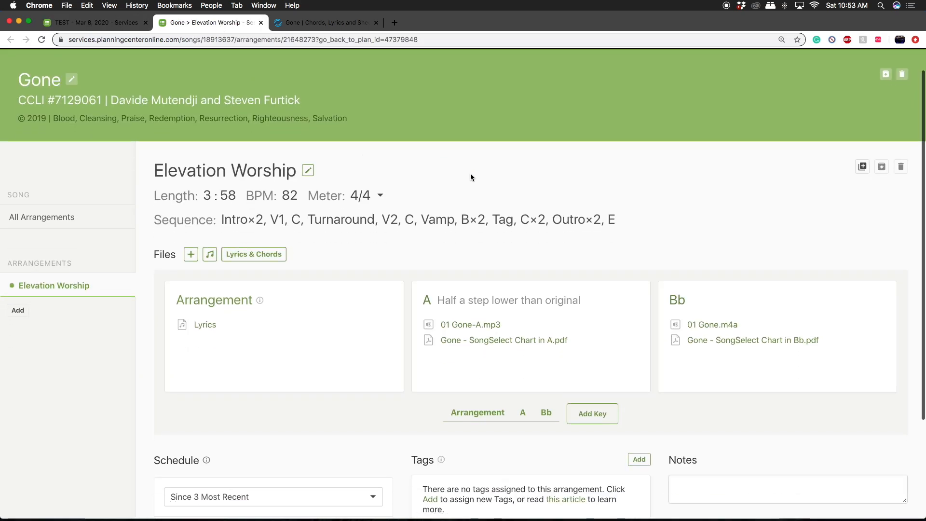
pyautogui.scroll(2, 473, 172)
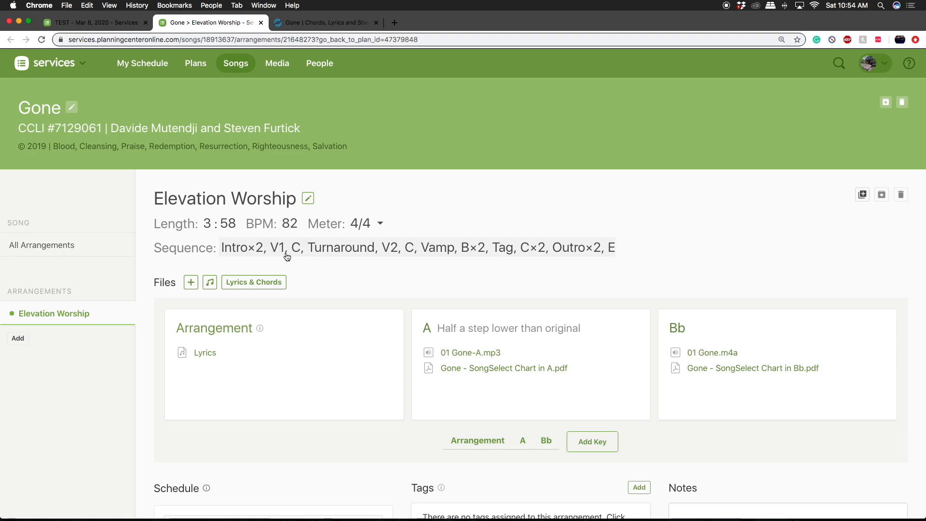
pyautogui.scroll(-3, 354, 253)
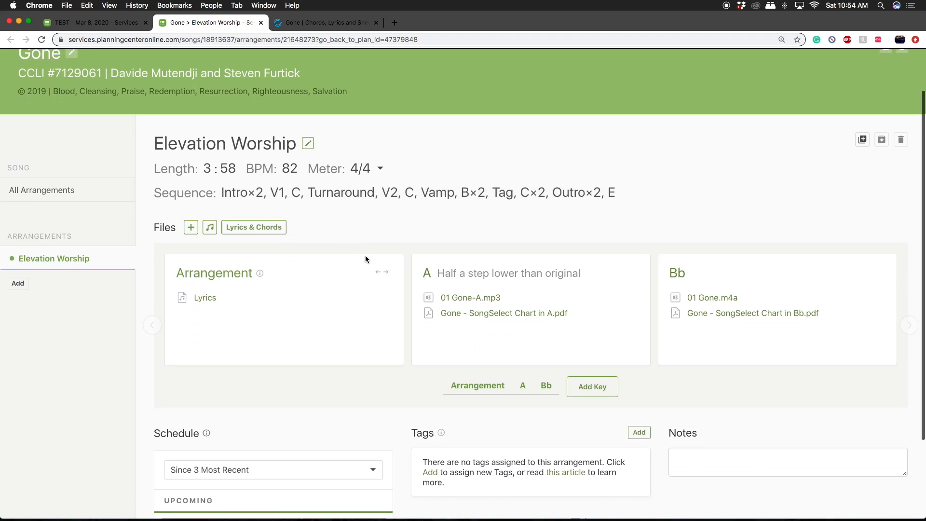
pyautogui.scroll(-5, 366, 259)
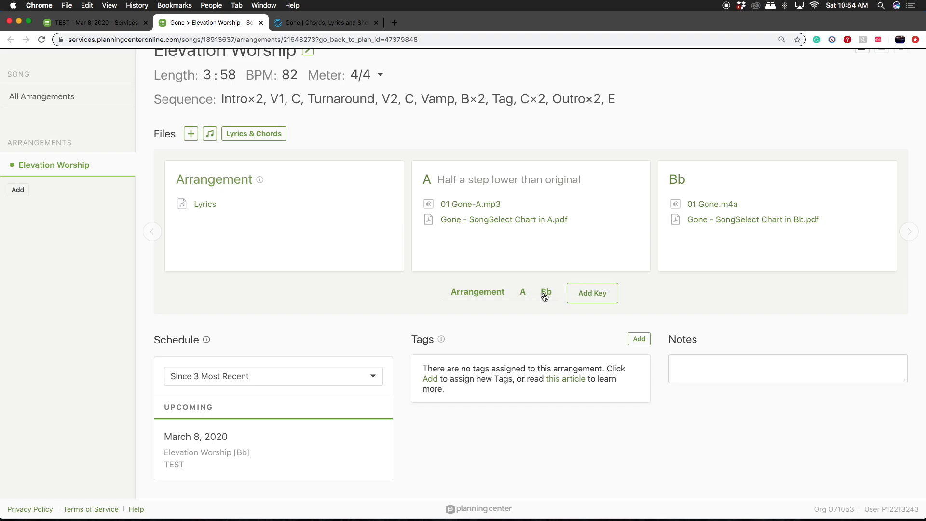
pyautogui.click(599, 297)
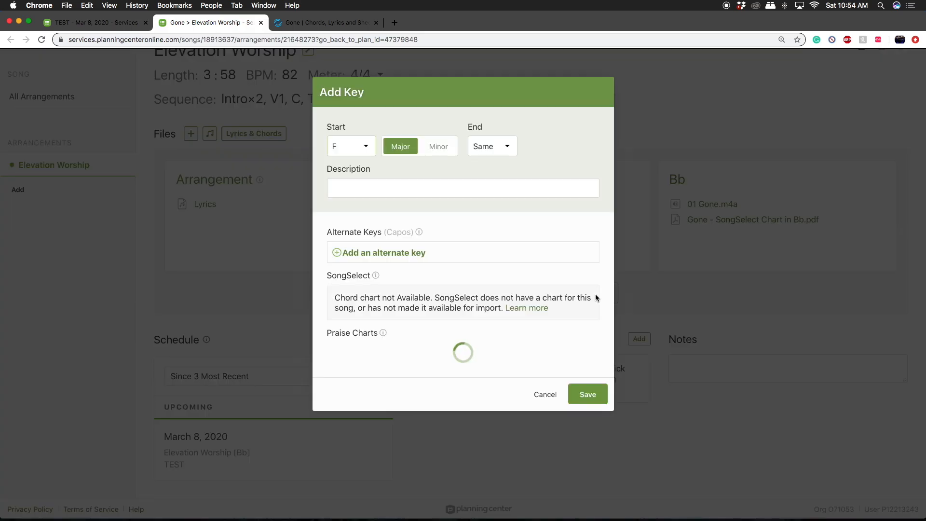
pyautogui.click(370, 151)
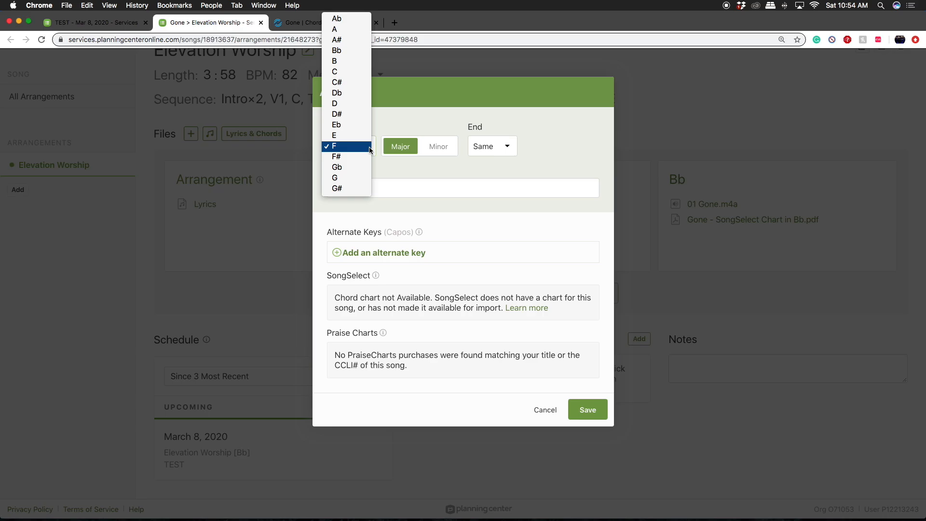
pyautogui.click(343, 137)
pyautogui.click(355, 189)
pyautogui.write('Alto Key')
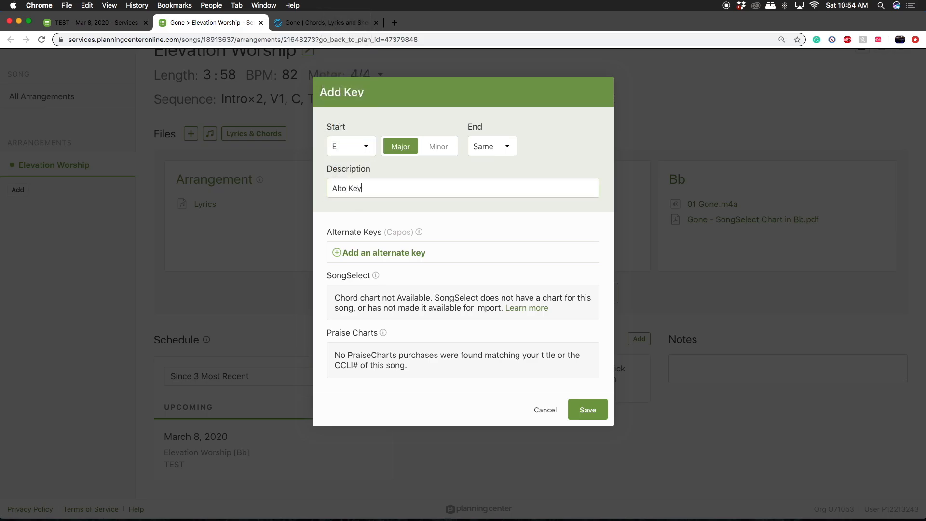
pyautogui.press('Return')
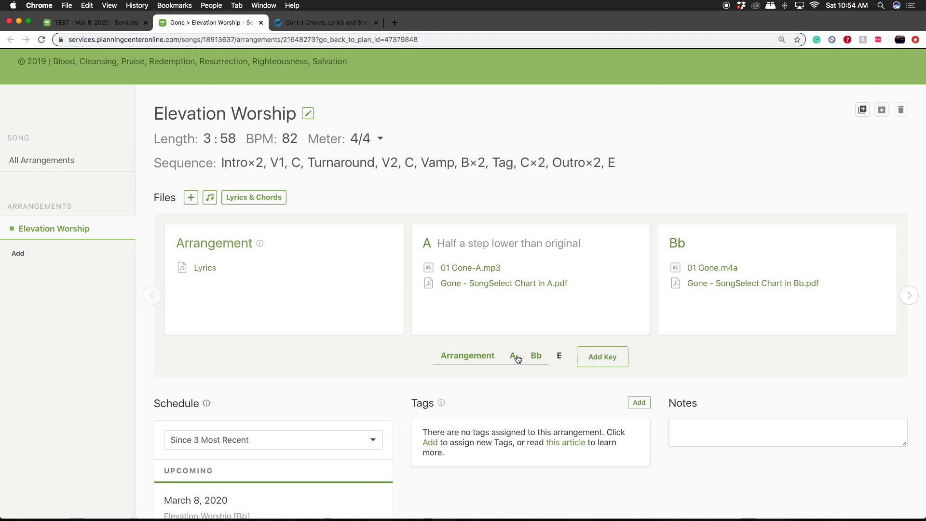
pyautogui.click(560, 357)
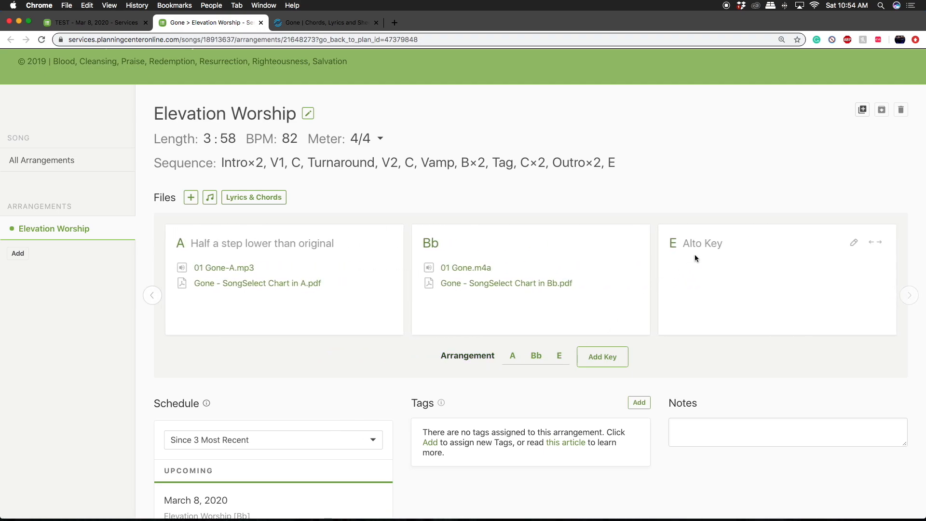
# Step: Import the SongSelect chord chart in E into the arrangement's files
pyautogui.click(191, 198)
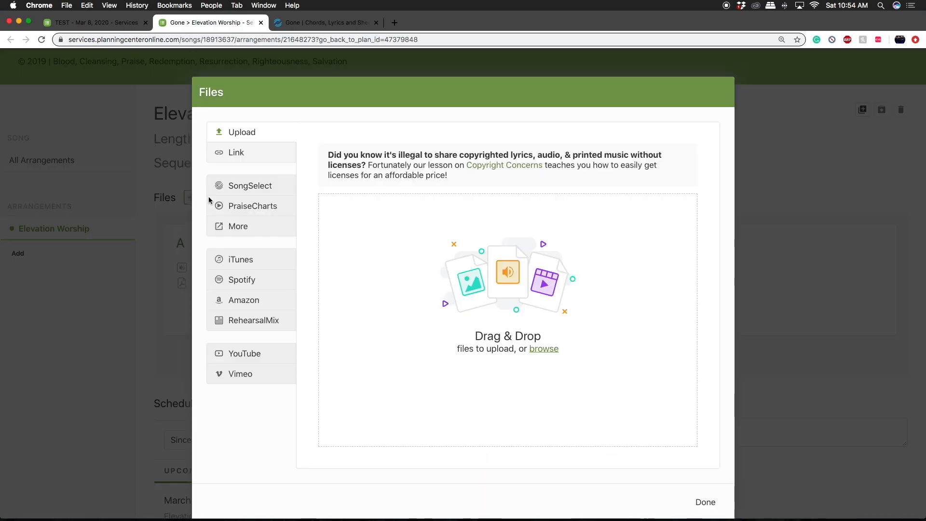
pyautogui.click(248, 188)
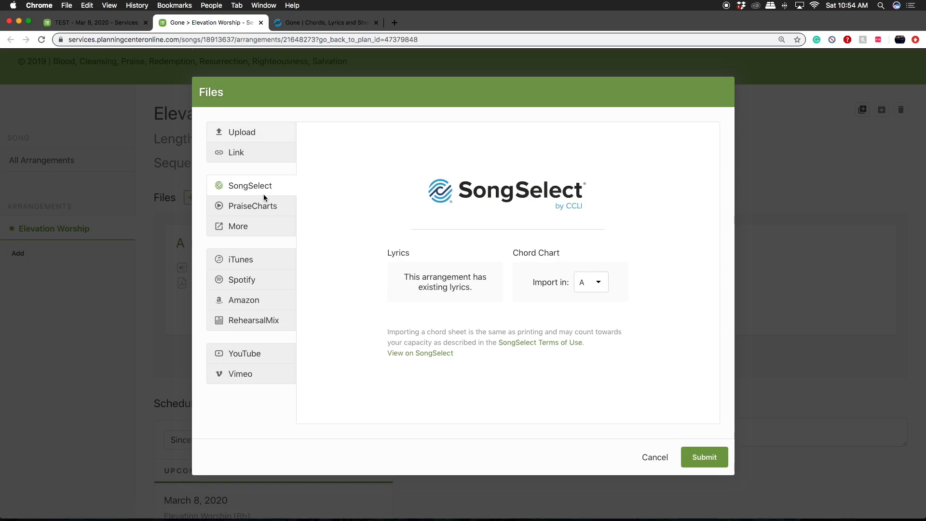
pyautogui.click(600, 290)
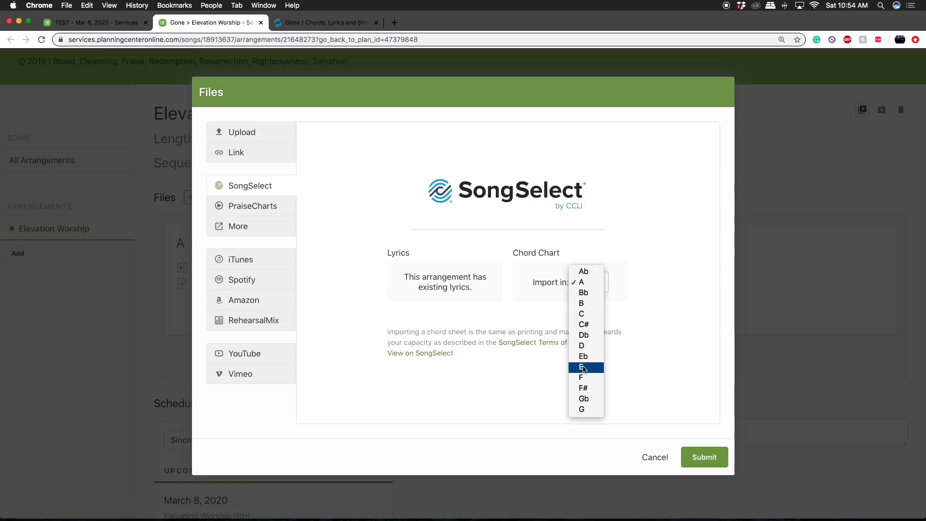
pyautogui.click(583, 369)
pyautogui.click(707, 458)
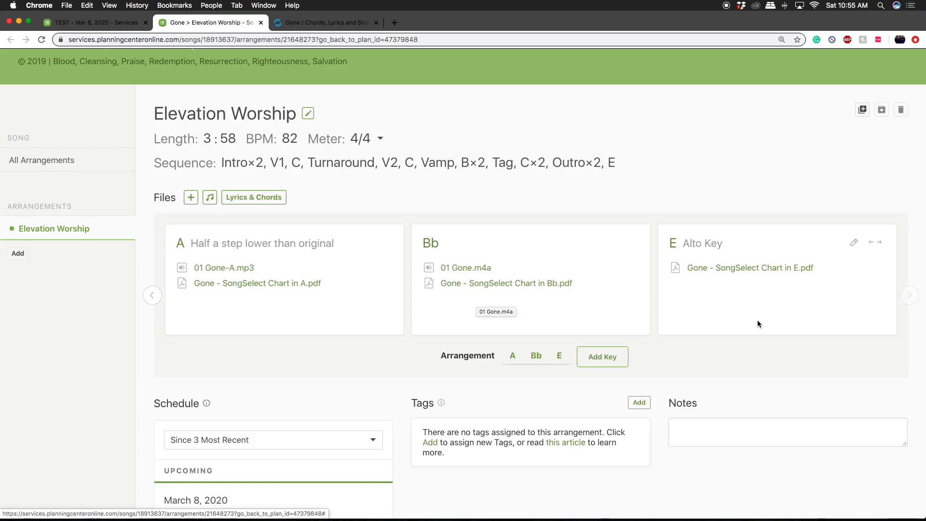
# Step: Transpose the audio file 01 Gone.m4a from Bb up to E, keeping 01 Gone as the base name
pyautogui.click(211, 199)
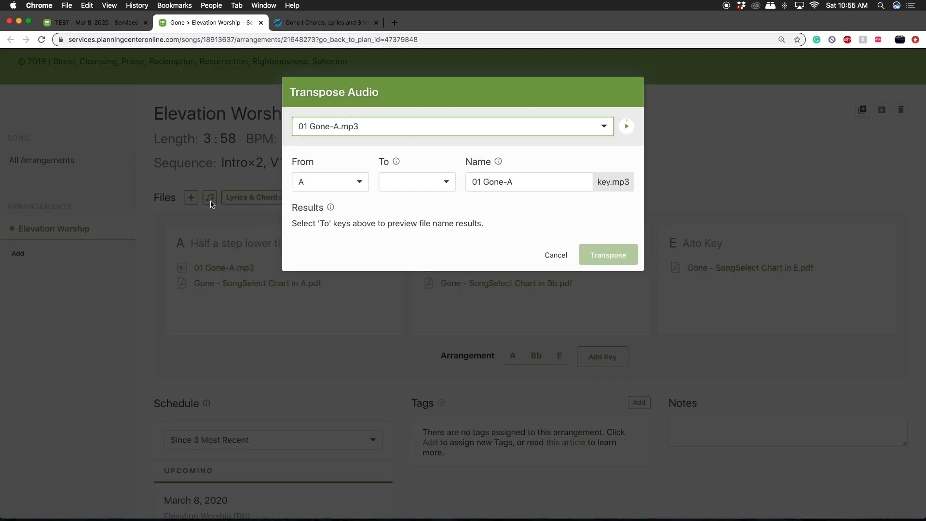
pyautogui.click(363, 138)
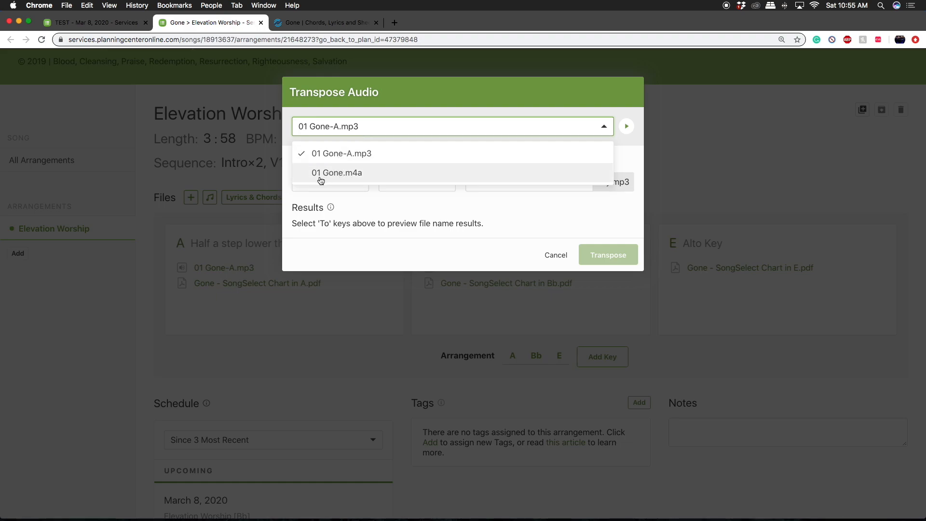
pyautogui.click(347, 177)
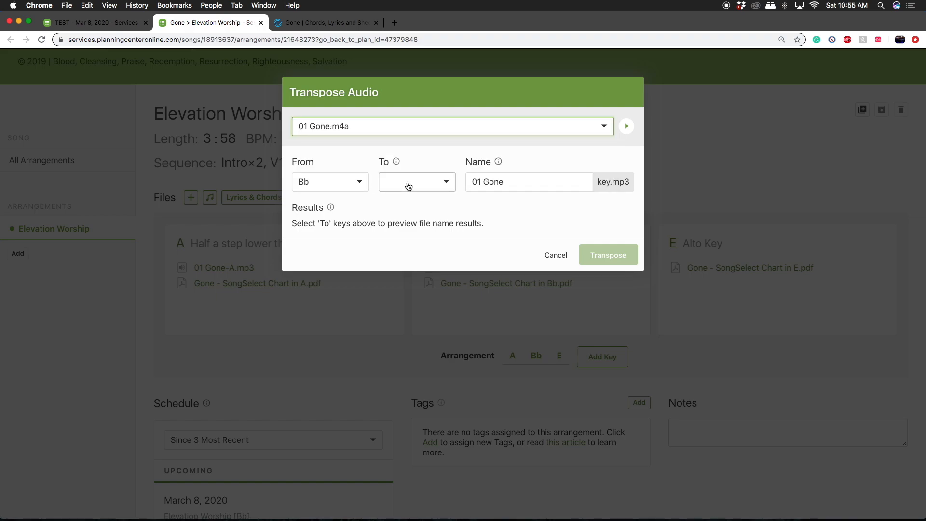
pyautogui.click(441, 183)
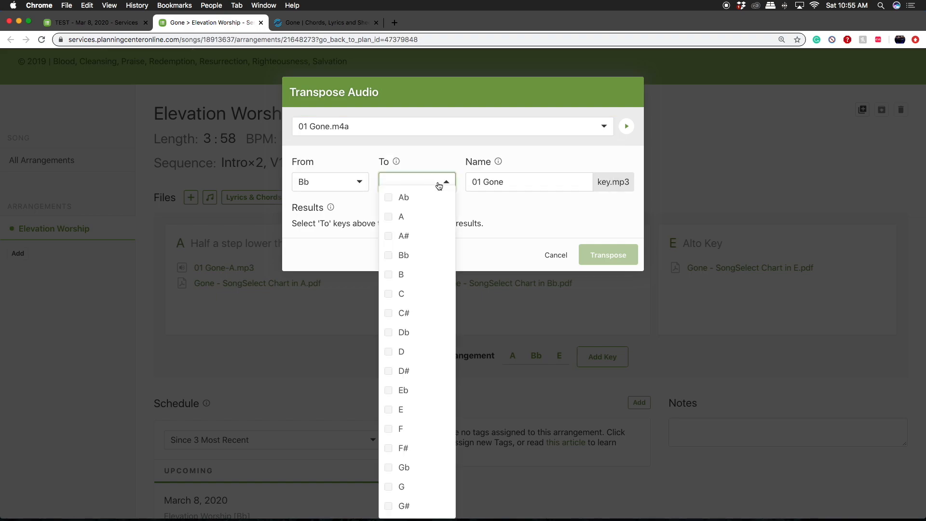
pyautogui.click(395, 411)
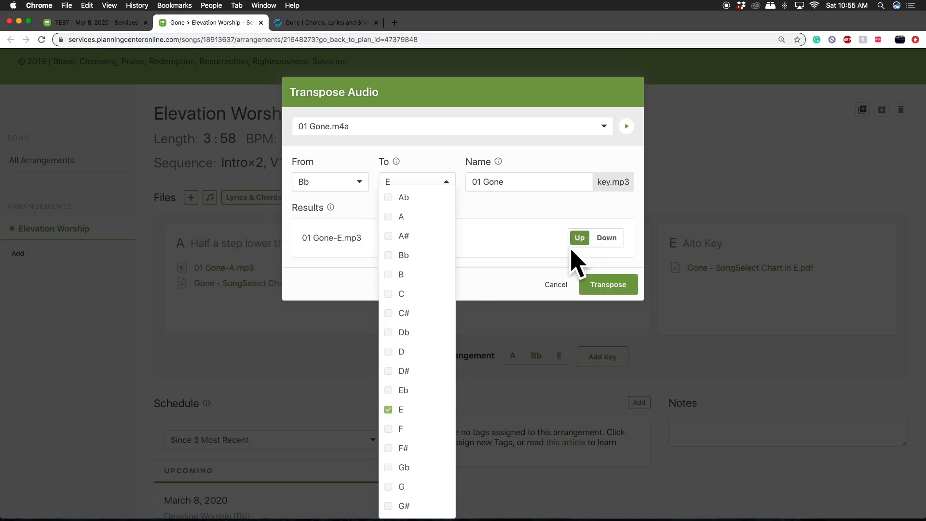
pyautogui.click(557, 245)
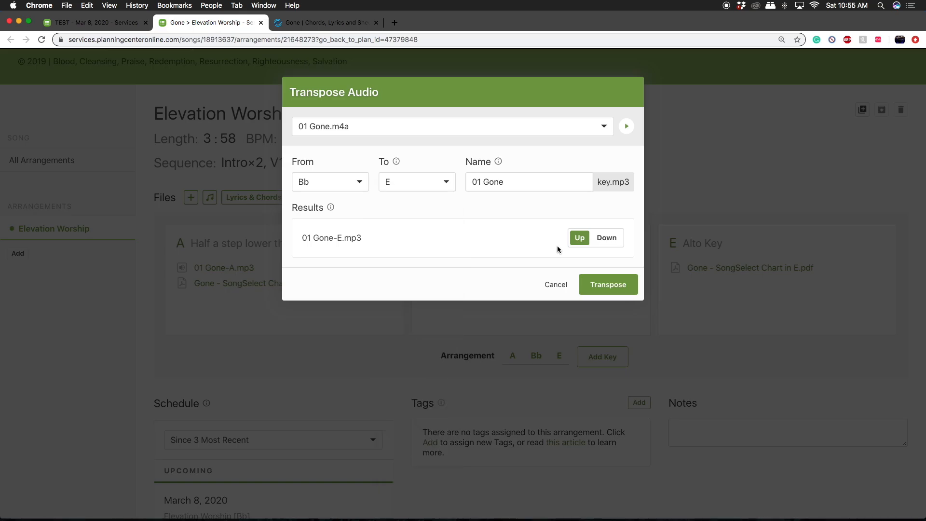
pyautogui.click(609, 285)
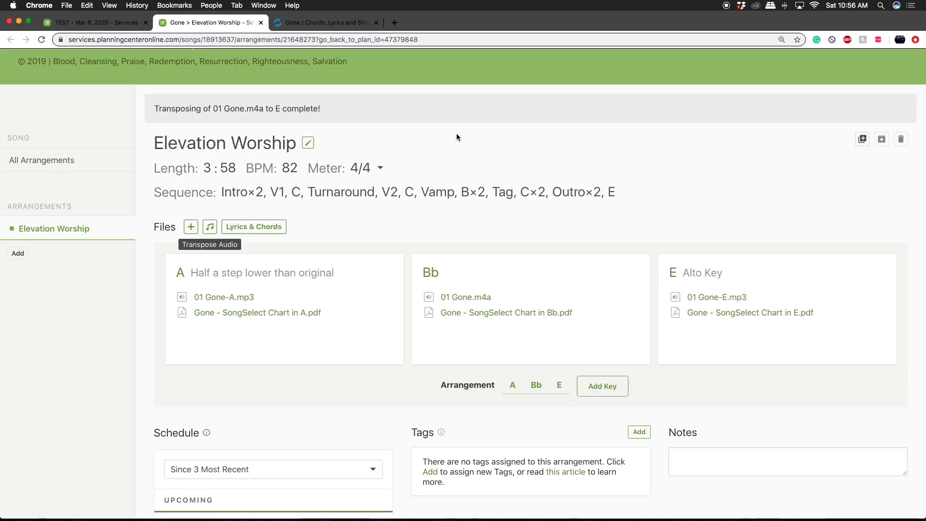
# Step: Play the transposed audio 01 Gone-E.mp3 from the E Alto Key files and pause it after a short listen
pyautogui.moveTo(718, 299)
pyautogui.click(654, 297)
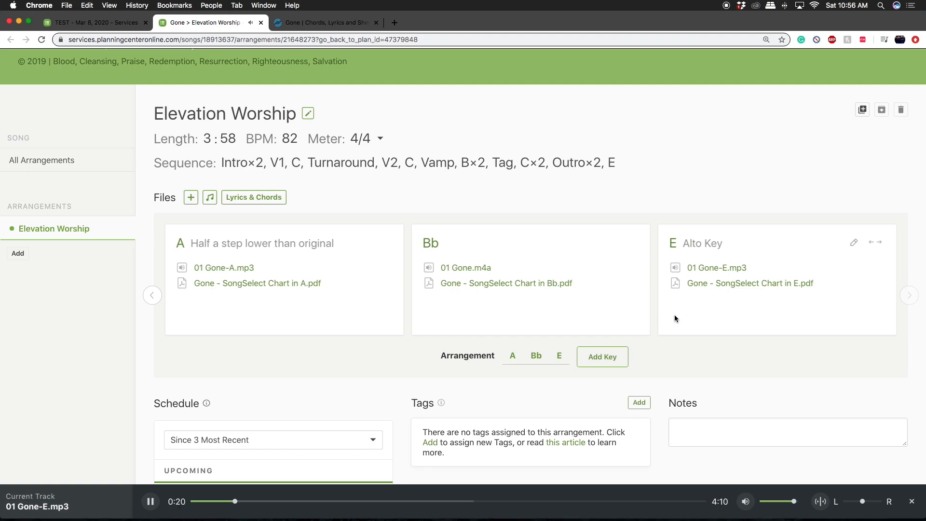
pyautogui.click(151, 502)
pyautogui.click(471, 357)
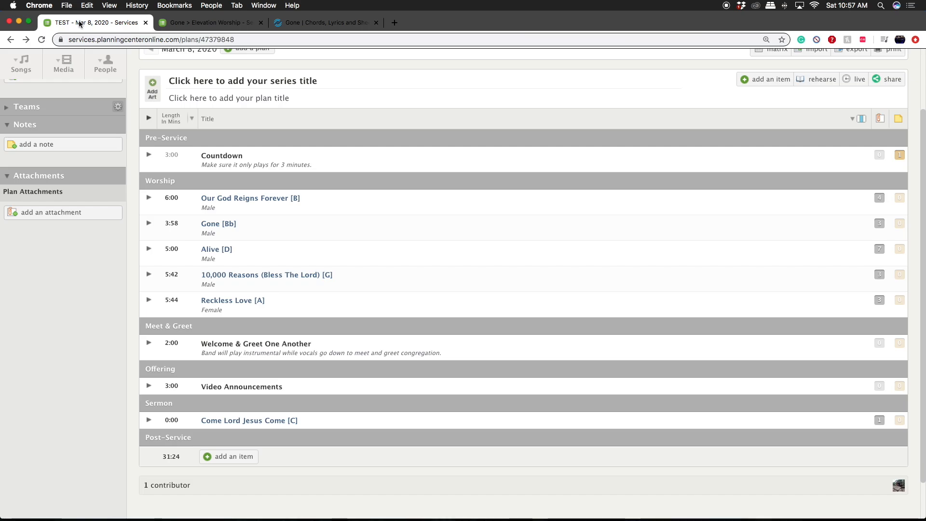
# Step: View the Gone item's attachments in the Mar 8, 2020 plan and compare them with the arrangement's E key files
pyautogui.click(92, 22)
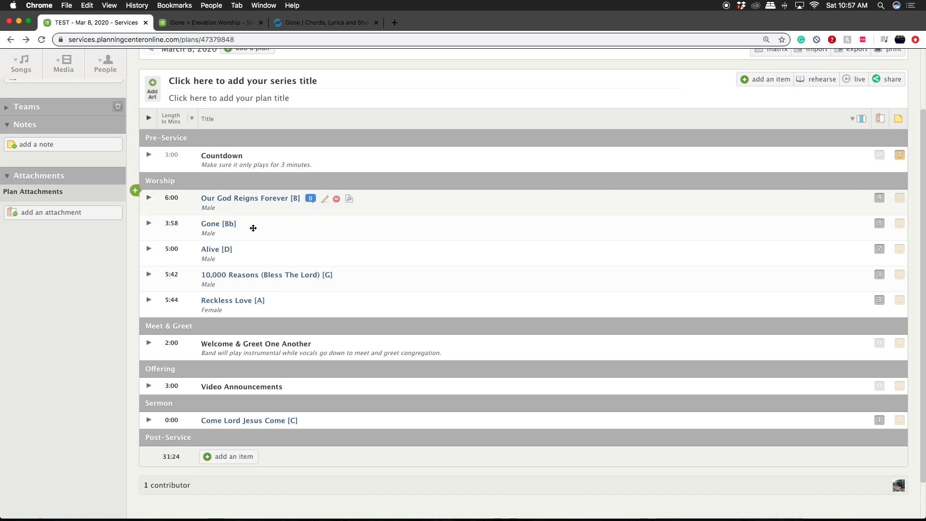
pyautogui.click(880, 222)
pyautogui.click(752, 287)
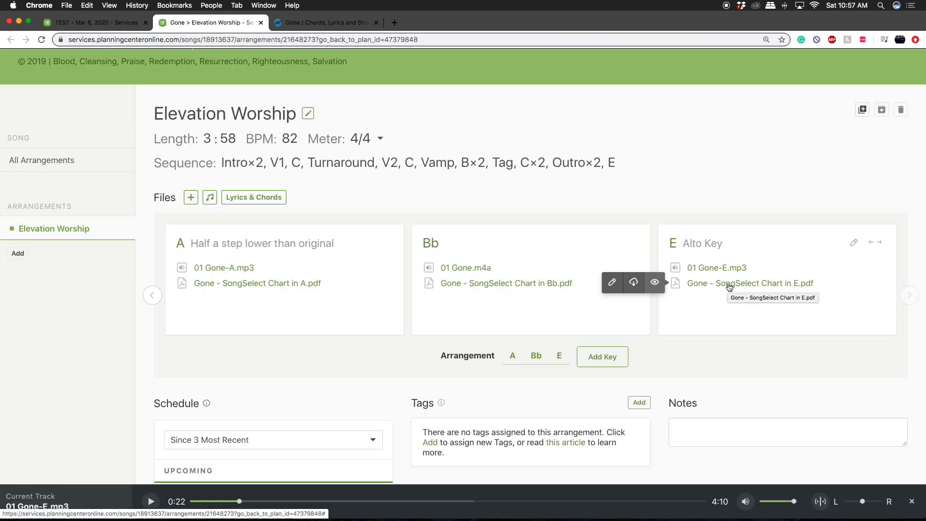
pyautogui.click(114, 22)
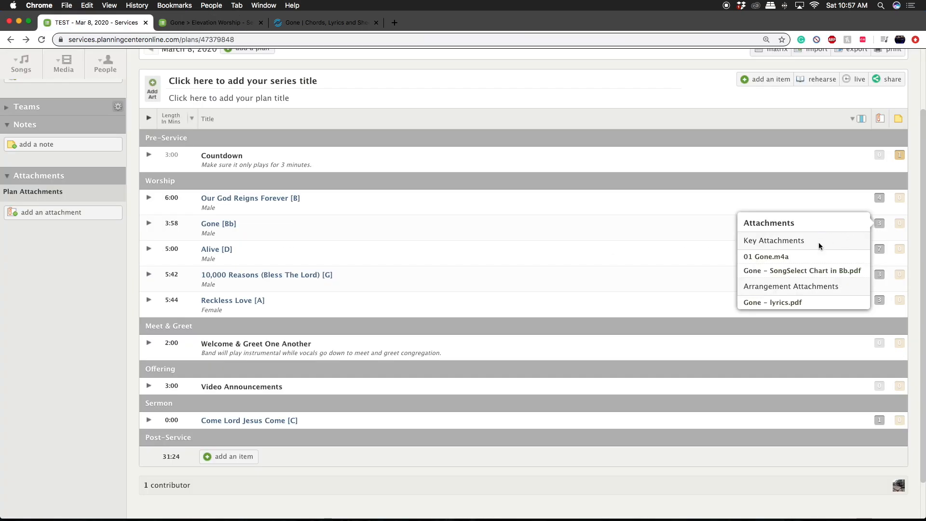